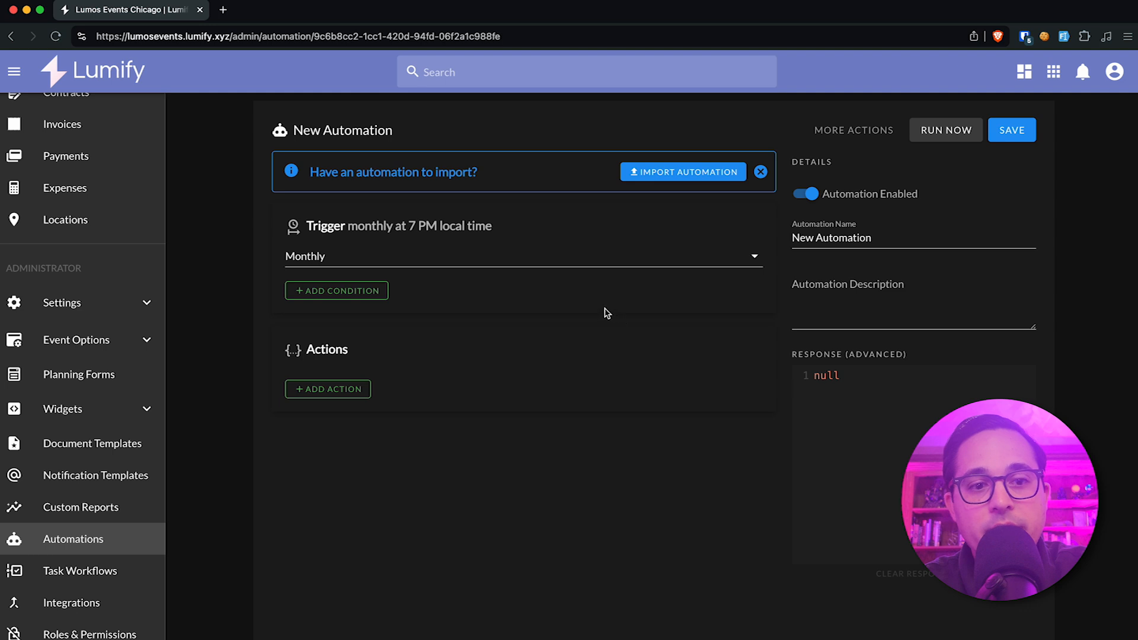
Add a Get a single model action for the Event model and save it without conditions.
{"action": "left_click", "coordinate": [337, 389]}
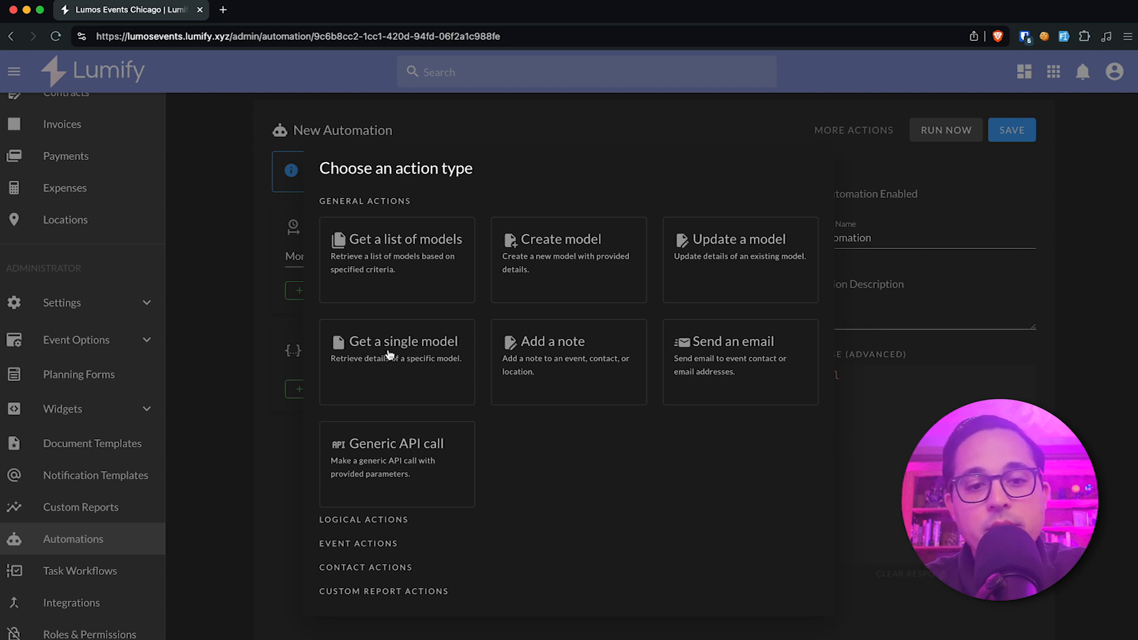
{"action": "left_click", "coordinate": [389, 353]}
{"action": "left_click", "coordinate": [401, 345]}
{"action": "left_click", "coordinate": [423, 392]}
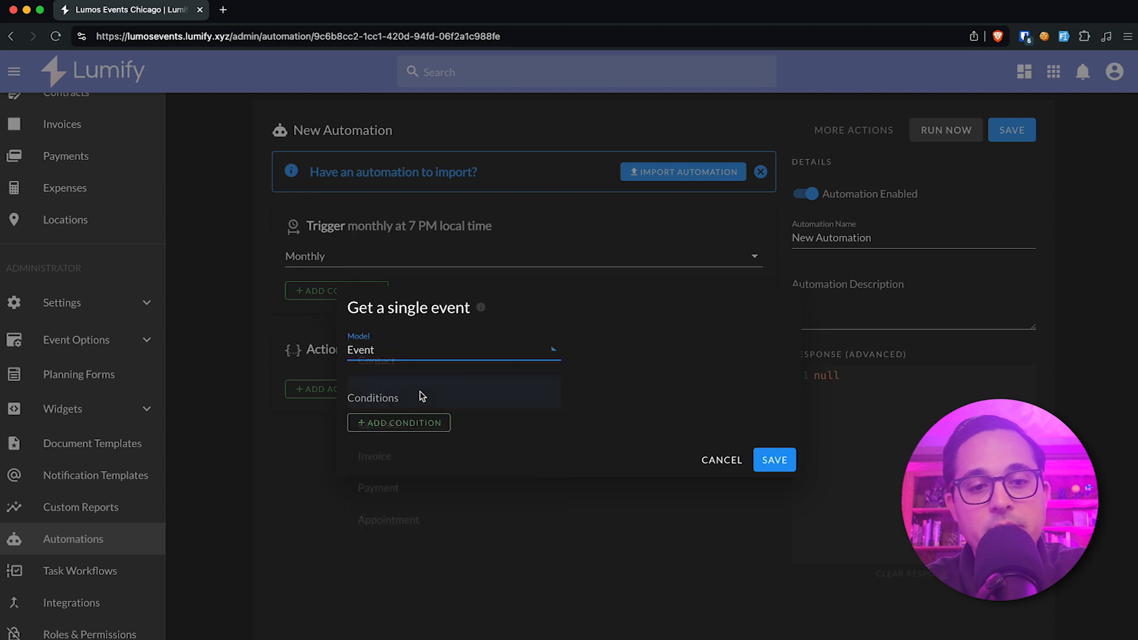
{"action": "left_click", "coordinate": [772, 461]}
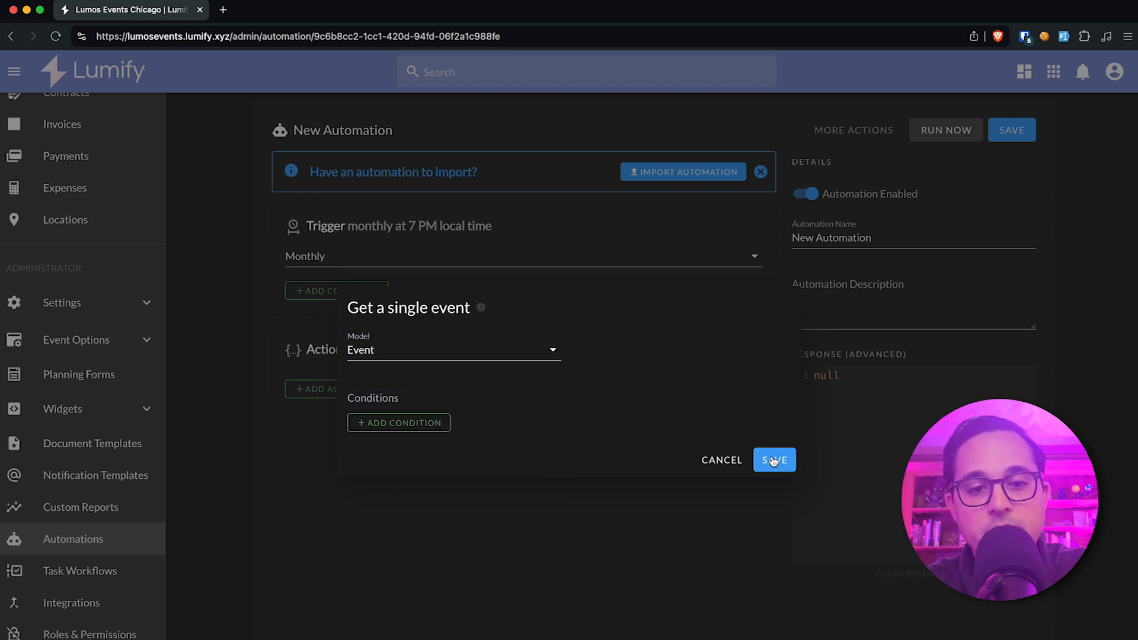
Add an Update event status action using Get a single event (getModel1) as input and Prospect as the new status.
{"action": "left_click", "coordinate": [355, 397]}
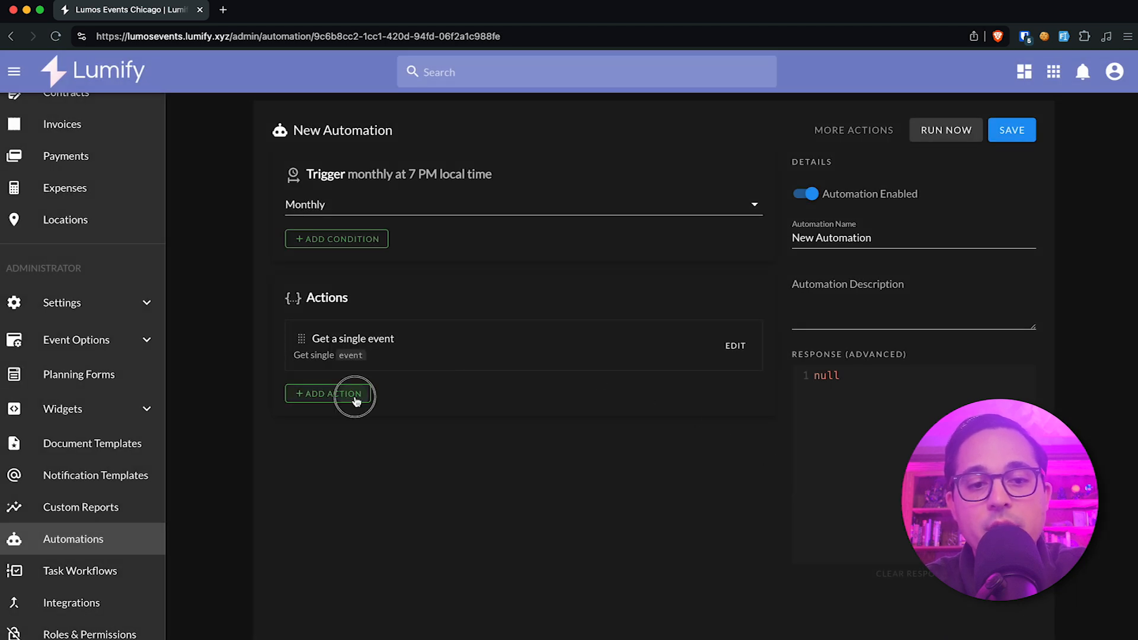
{"action": "left_click", "coordinate": [369, 543]}
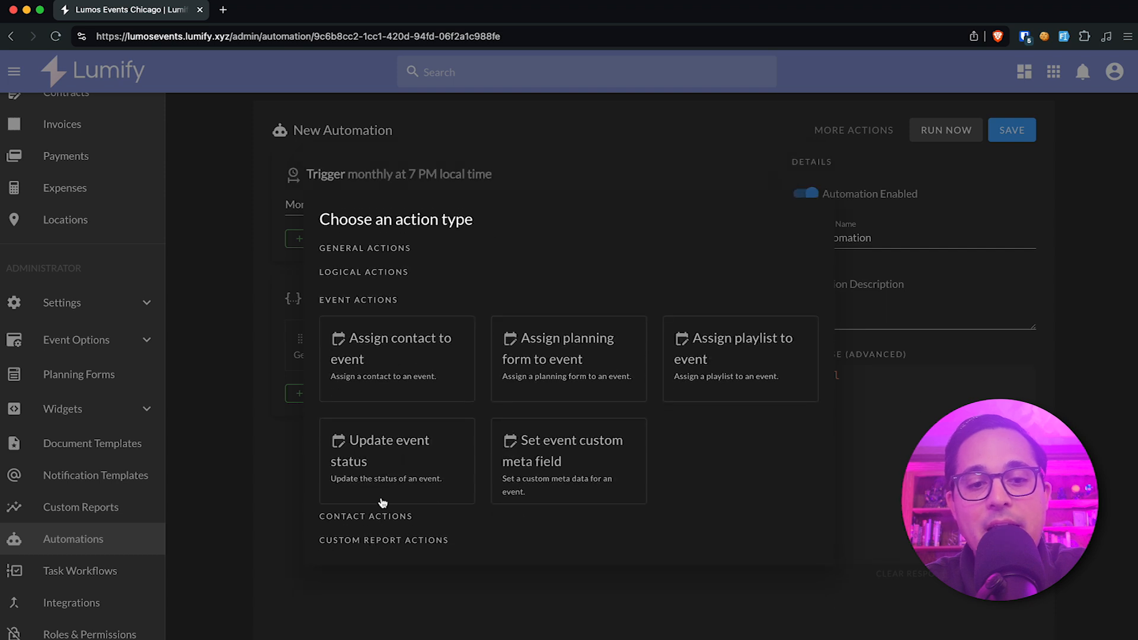
{"action": "left_click", "coordinate": [446, 475]}
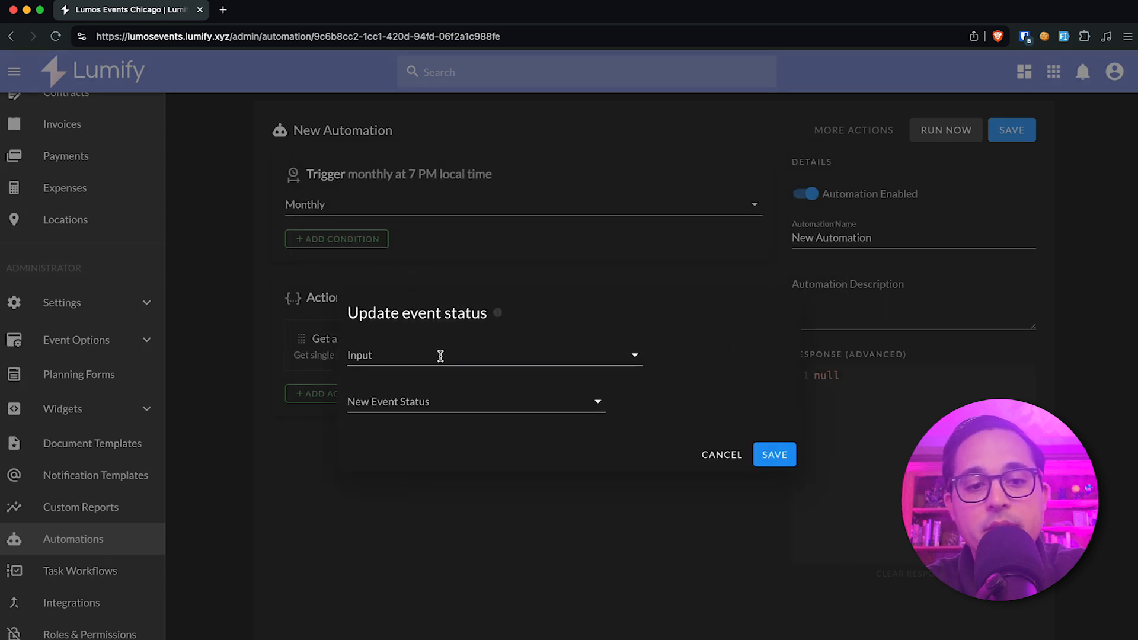
{"action": "left_click", "coordinate": [441, 355]}
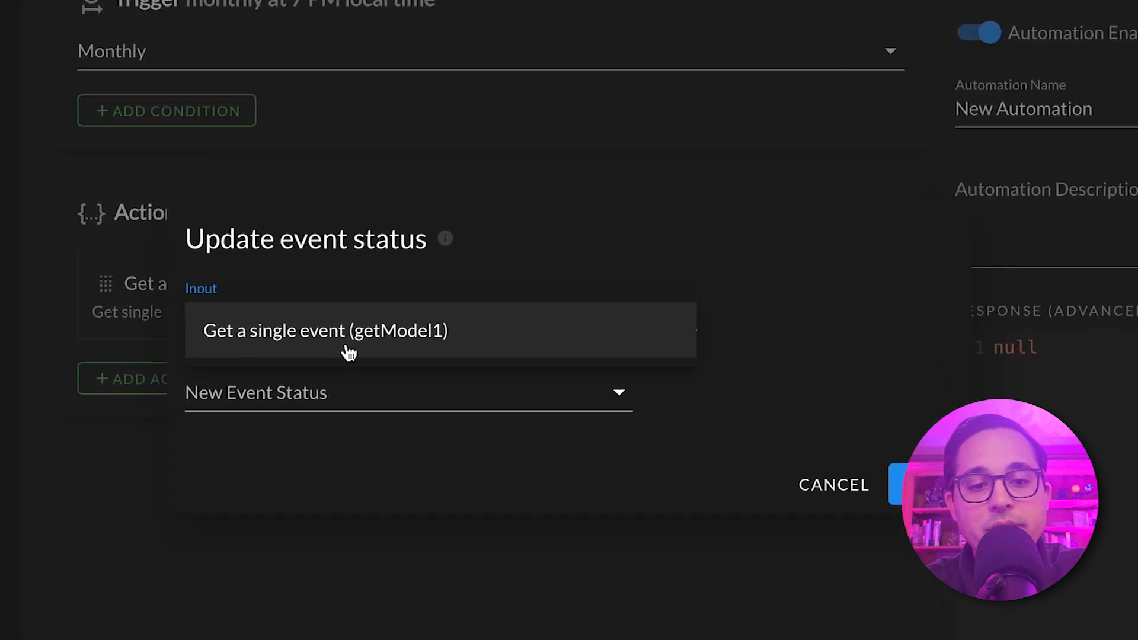
{"action": "left_click", "coordinate": [287, 348]}
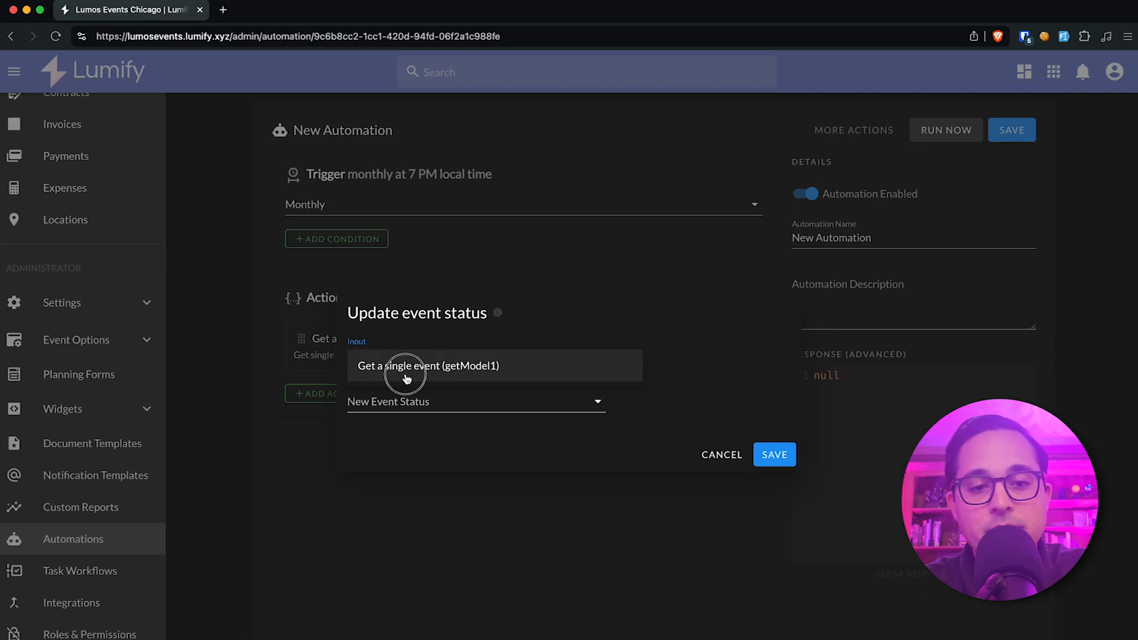
{"action": "left_click", "coordinate": [448, 402]}
{"action": "left_click", "coordinate": [486, 436]}
{"action": "left_click", "coordinate": [776, 465]}
Change the automation's trigger to Event Created.
{"action": "left_click", "coordinate": [605, 211]}
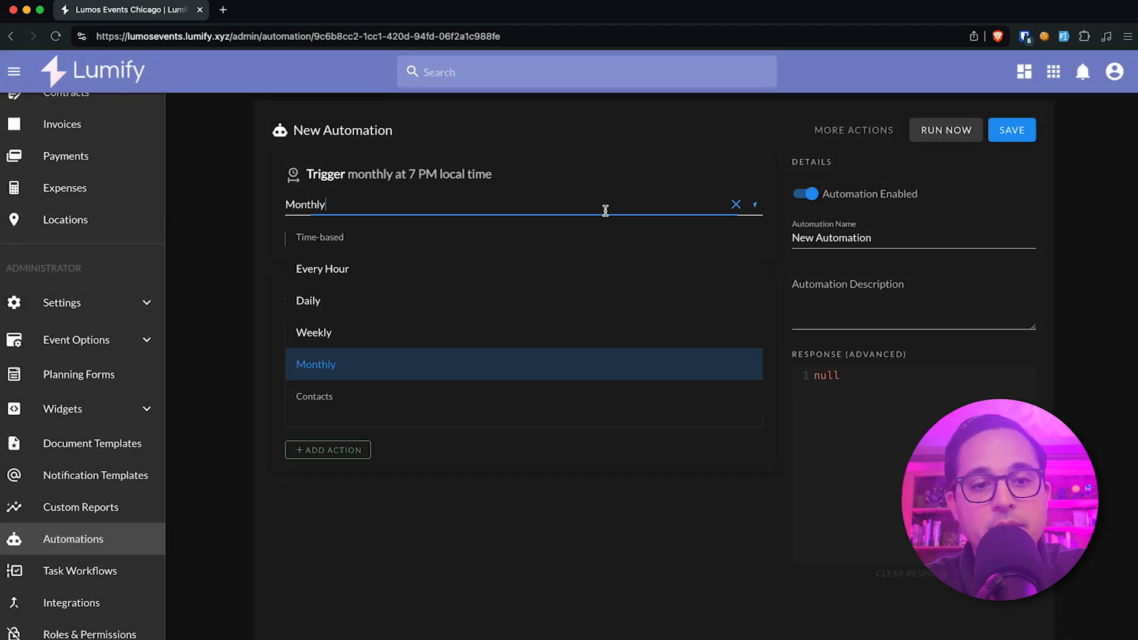
{"action": "scroll", "coordinate": [508, 325], "scroll_direction": "down", "scroll_amount": 4}
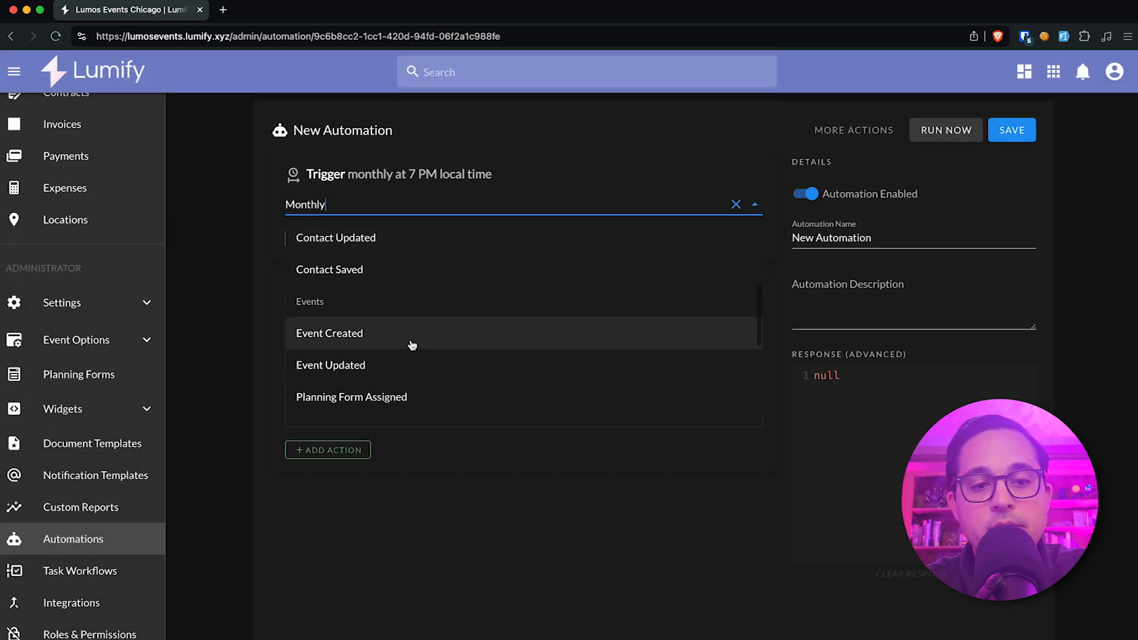
{"action": "left_click", "coordinate": [426, 344]}
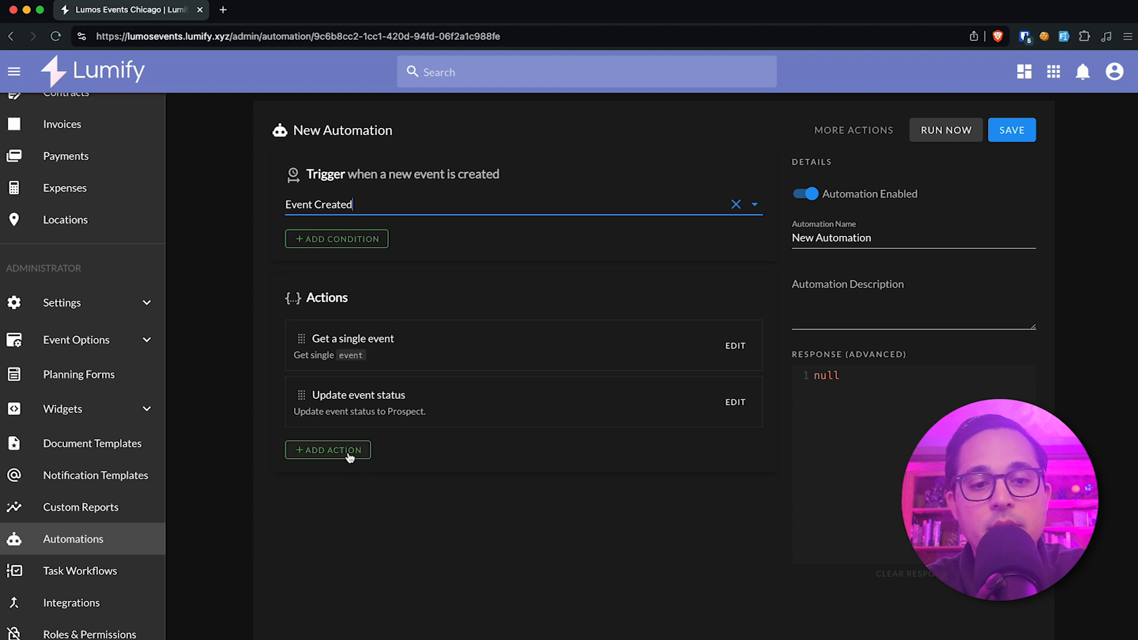
Add a Get a single model action for the Invoice model and move it above the Update event status action.
{"action": "left_click", "coordinate": [350, 451]}
{"action": "left_click", "coordinate": [368, 249]}
{"action": "left_click", "coordinate": [390, 349]}
{"action": "left_click", "coordinate": [407, 355]}
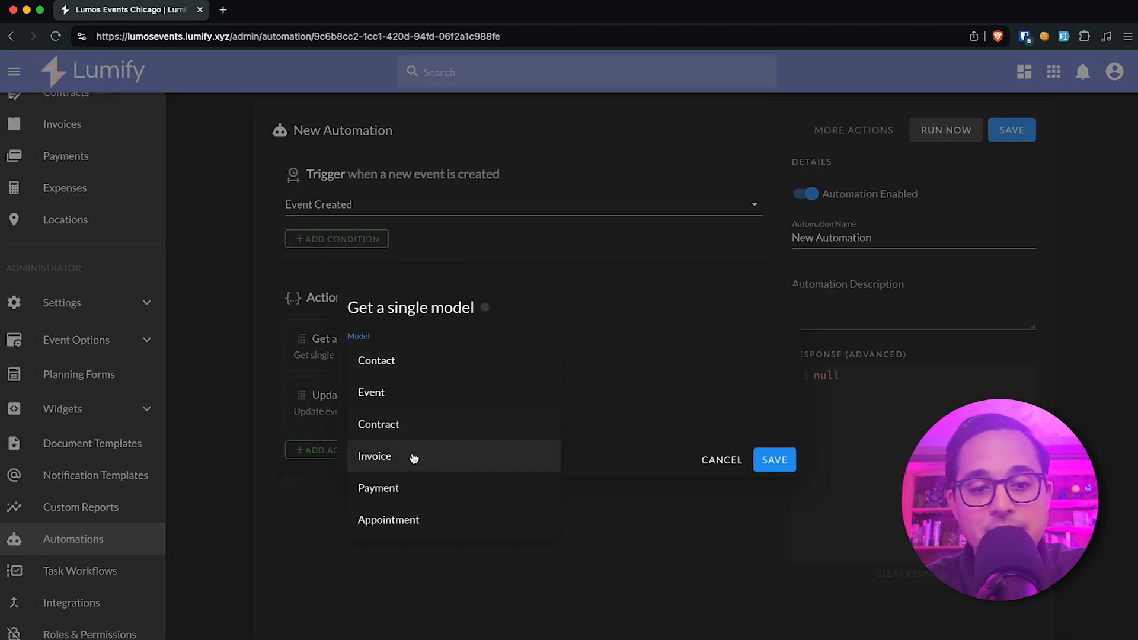
{"action": "left_click", "coordinate": [414, 457]}
{"action": "left_click", "coordinate": [774, 460]}
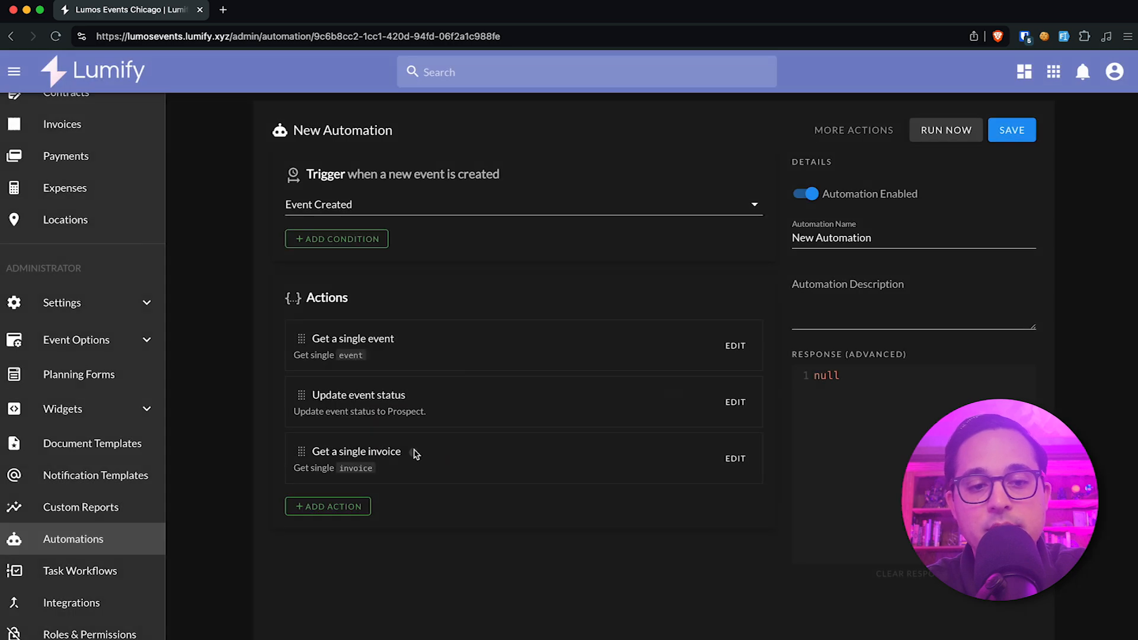
{"action": "left_click_drag", "start_coordinate": [306, 453], "coordinate": [317, 393]}
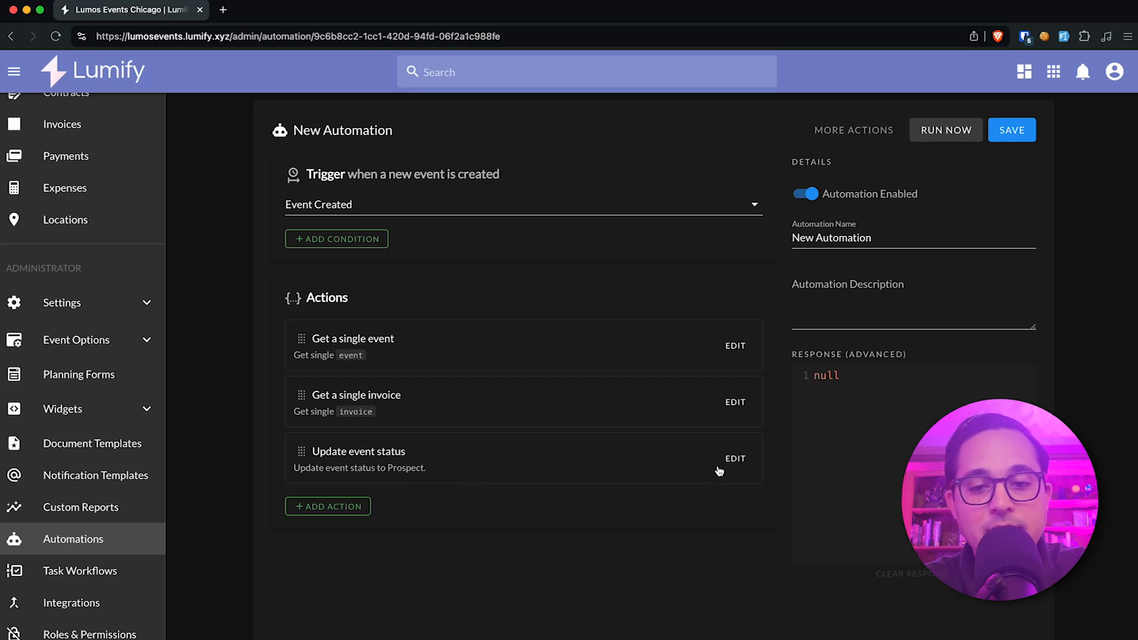
Examine which inputs the Update event status action offers, keeping its current settings.
{"action": "left_click", "coordinate": [719, 470]}
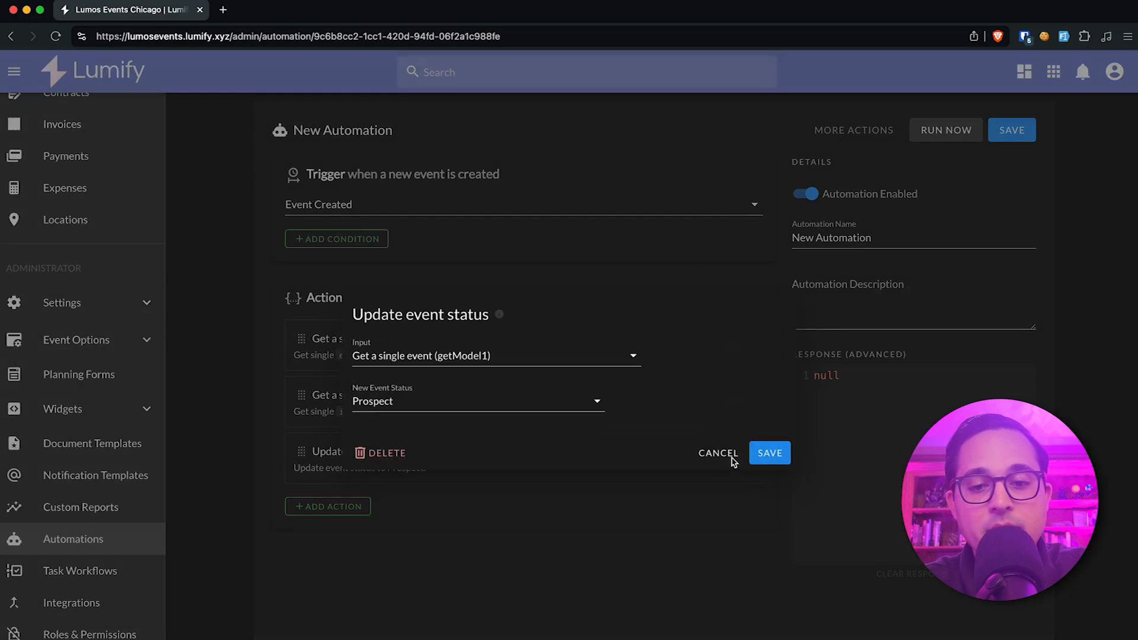
{"action": "left_click", "coordinate": [539, 363]}
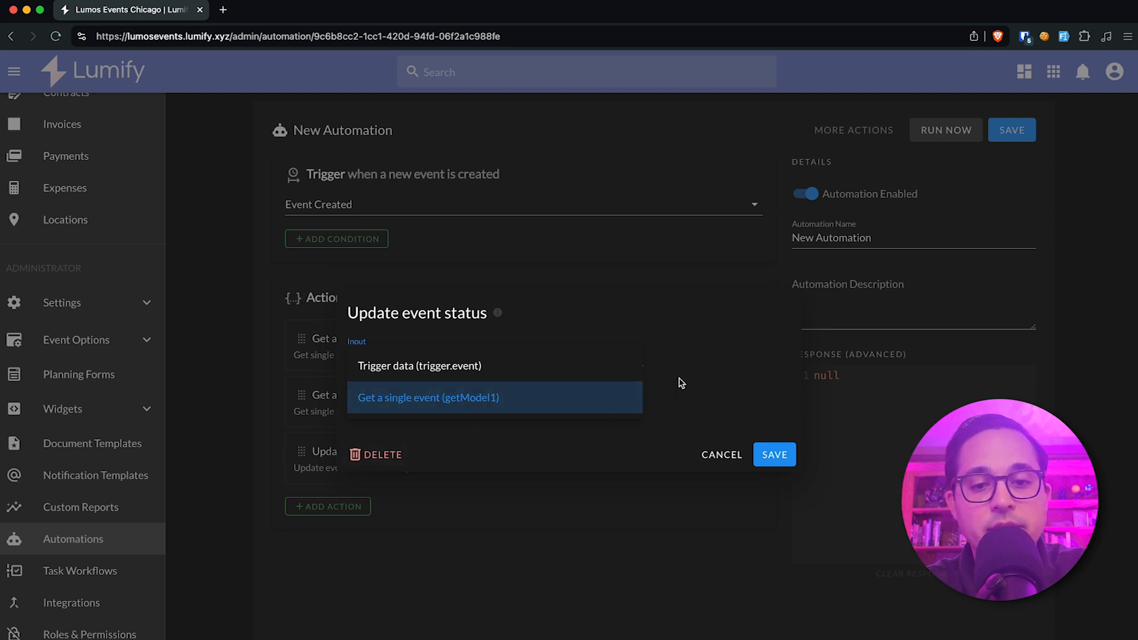
{"action": "left_click", "coordinate": [651, 394]}
{"action": "left_click", "coordinate": [460, 364]}
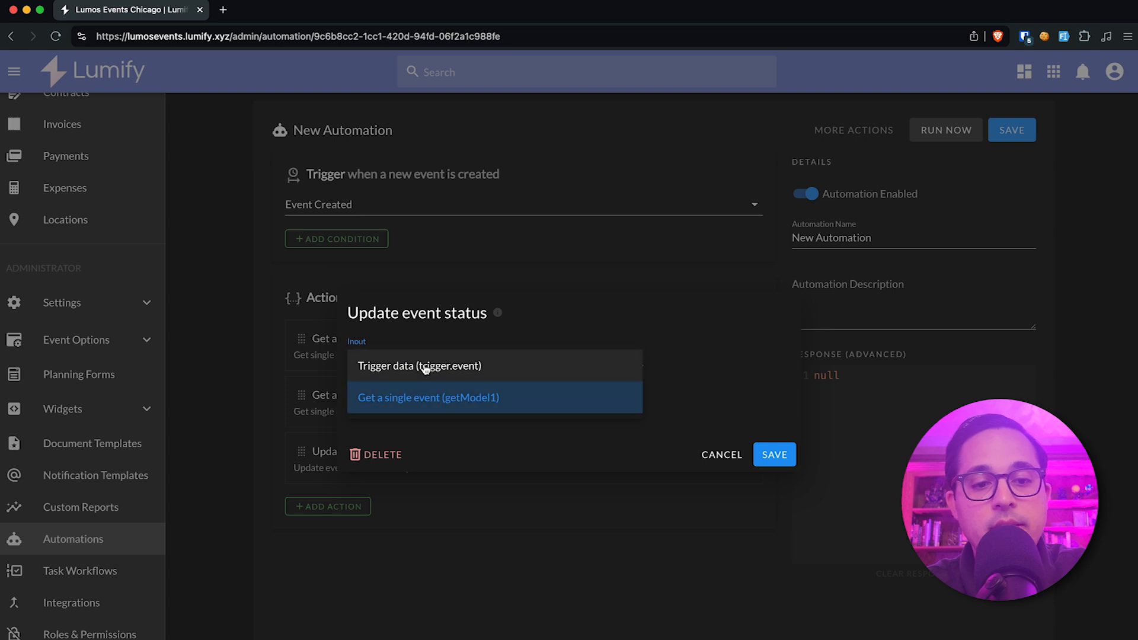
{"action": "left_click", "coordinate": [313, 398]}
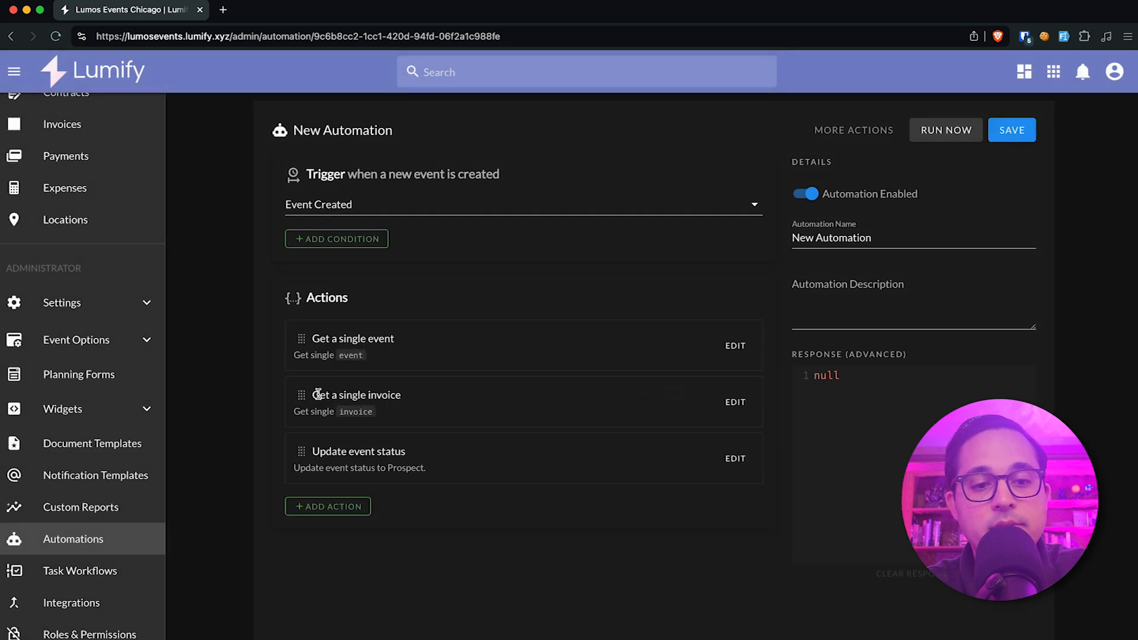
{"action": "left_click", "coordinate": [726, 461]}
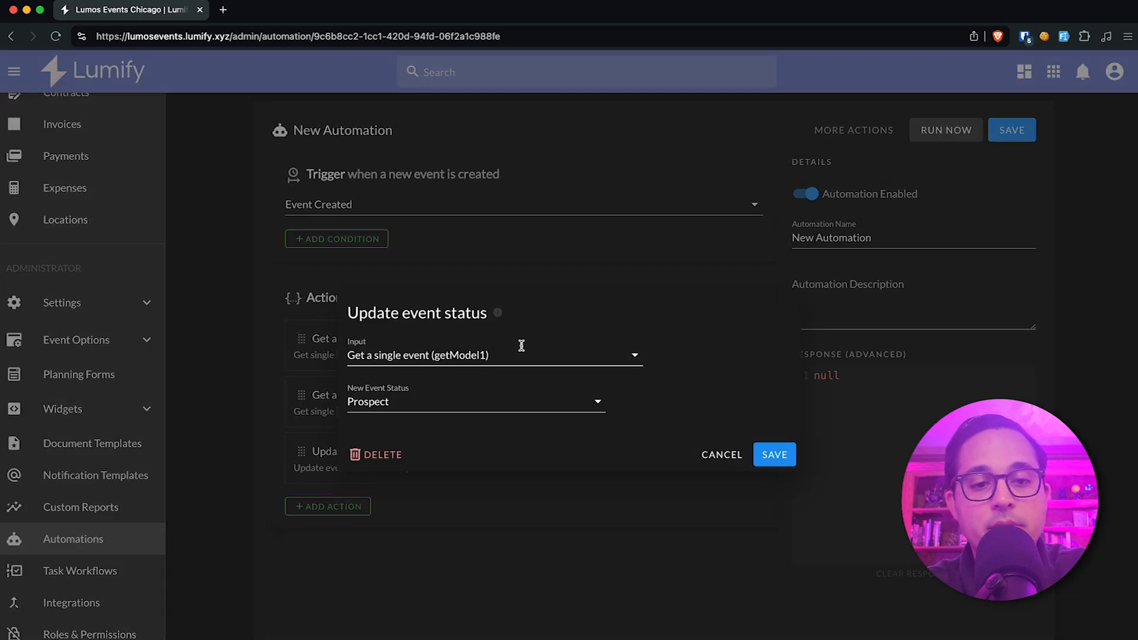
{"action": "left_click", "coordinate": [515, 355]}
{"action": "left_click", "coordinate": [472, 444]}
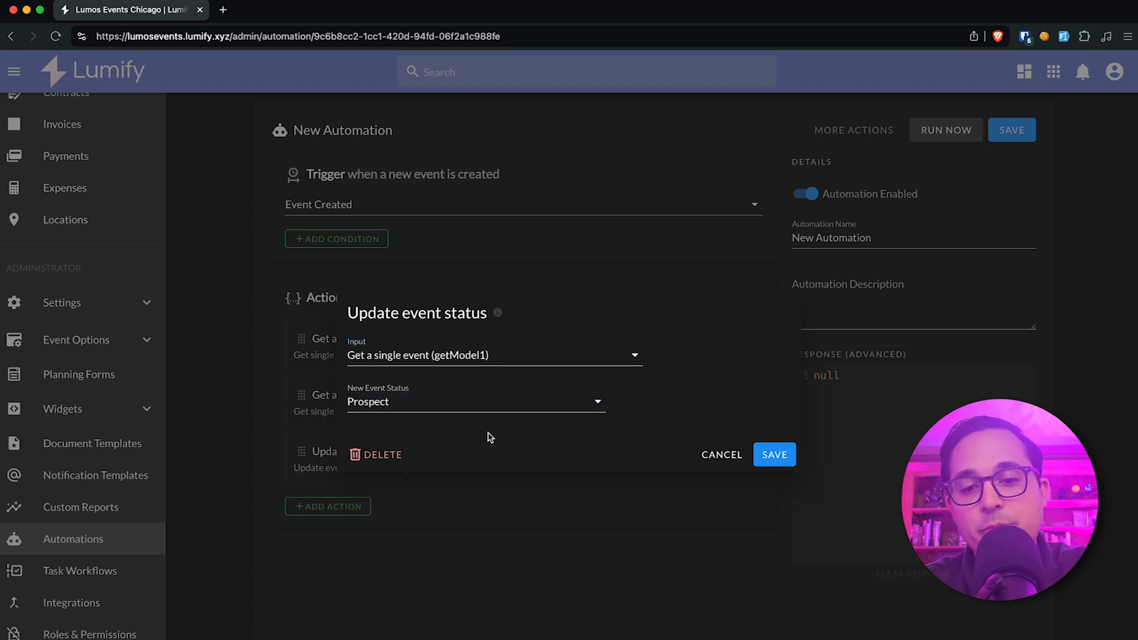
{"action": "left_click", "coordinate": [773, 454]}
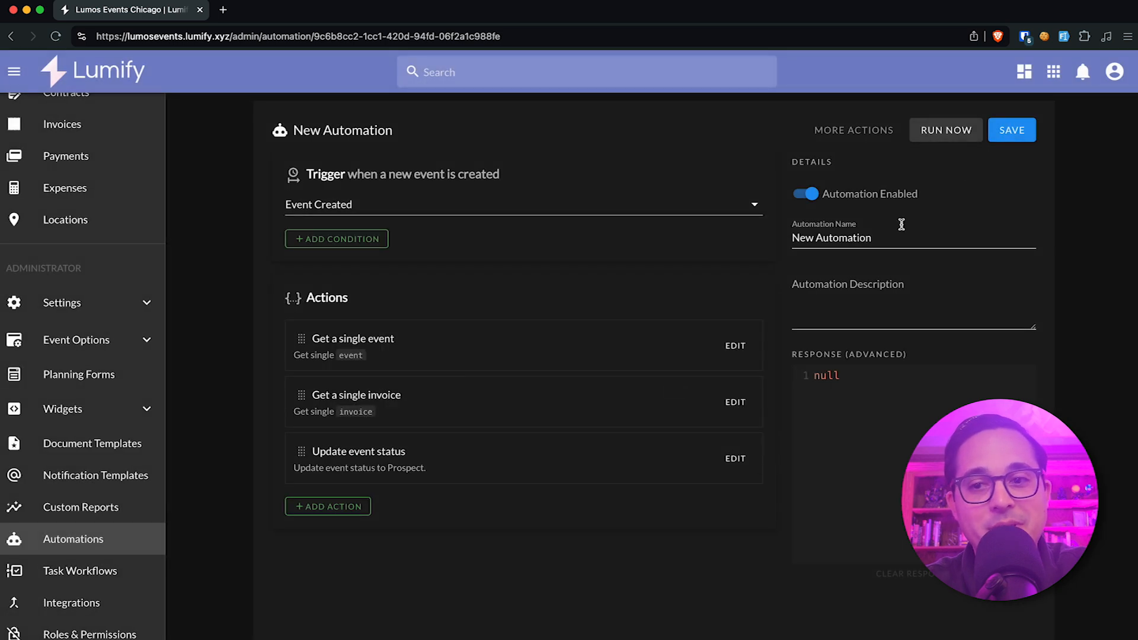
{"action": "left_click", "coordinate": [998, 143]}
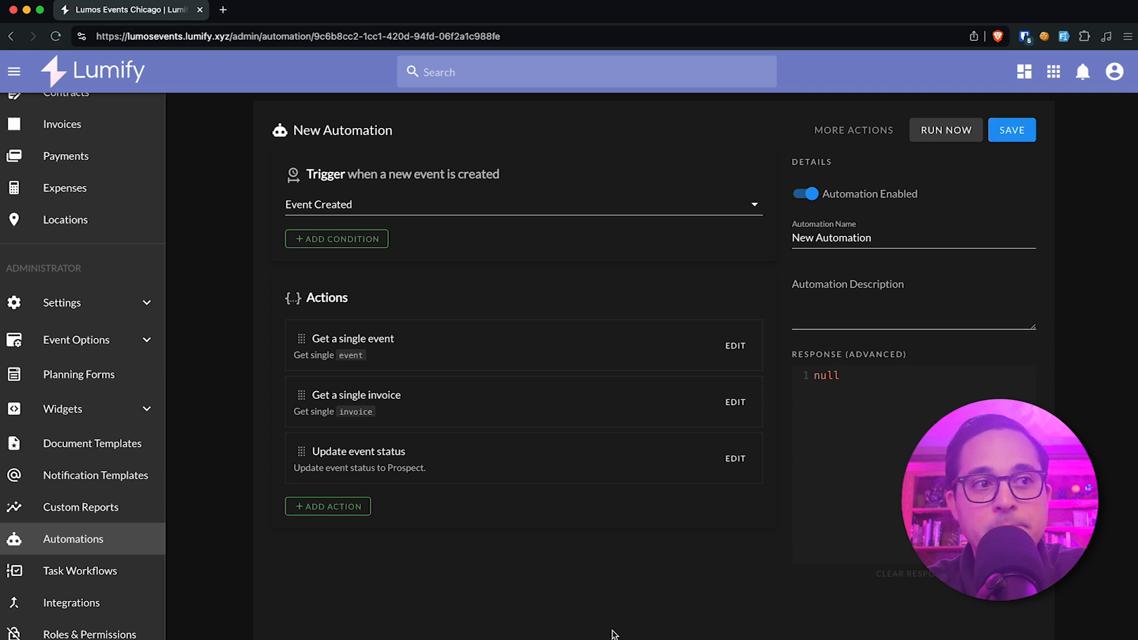
Start a Send an email action with the Email recipient type and enter two comma-separated sample e-mail addresses as recipients.
{"action": "left_click", "coordinate": [352, 511]}
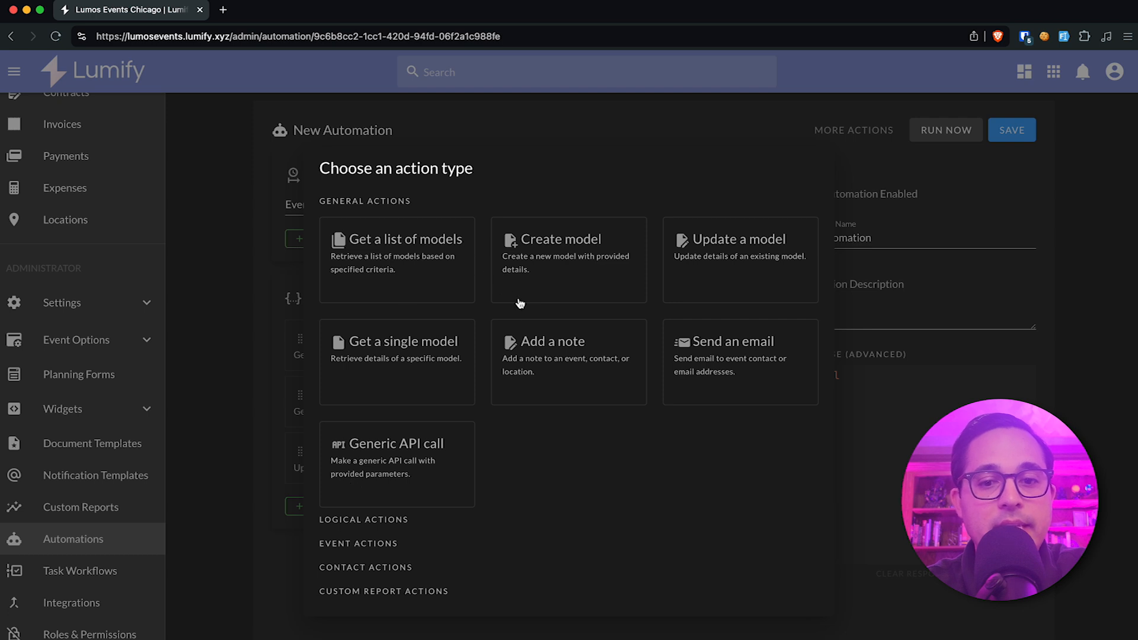
{"action": "left_click", "coordinate": [743, 359]}
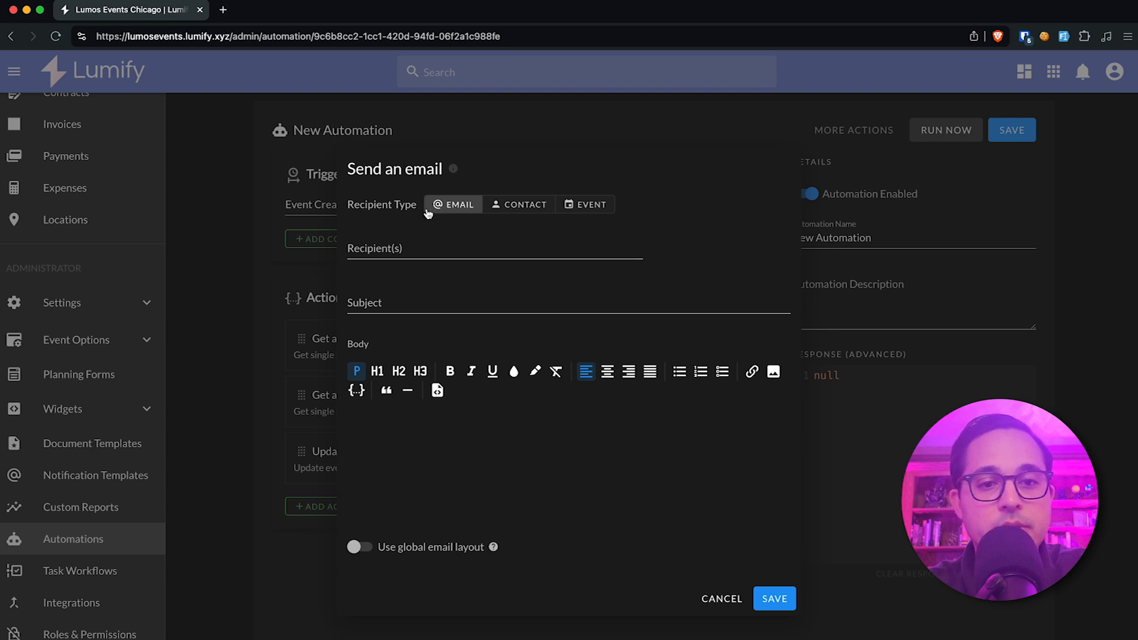
{"action": "left_click", "coordinate": [427, 242]}
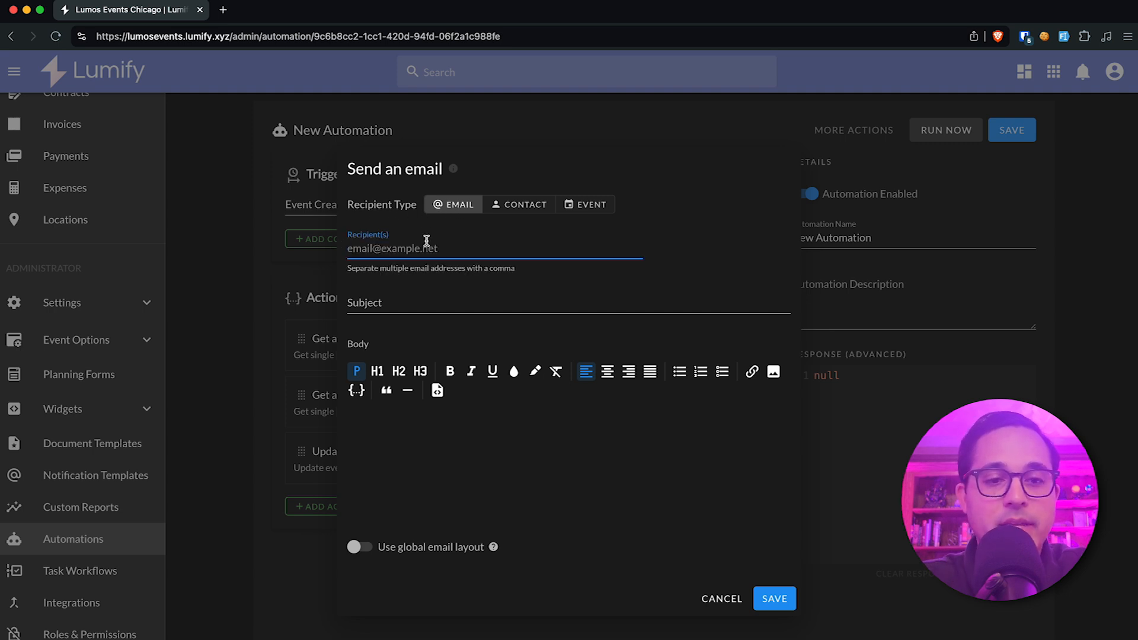
{"action": "type", "text": "s"}
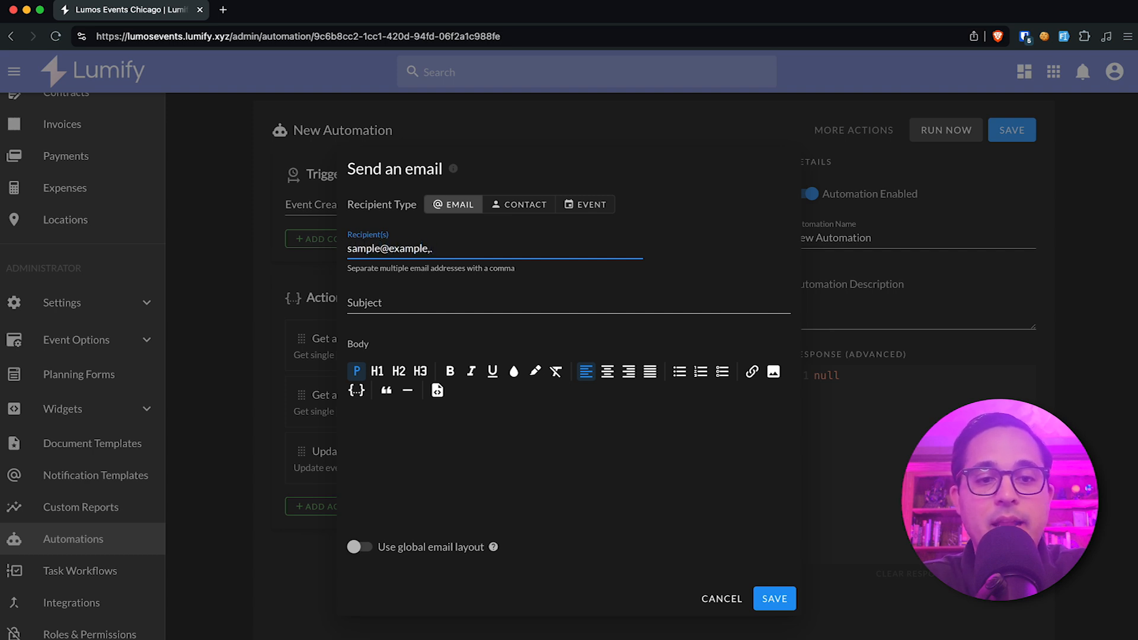
{"action": "type", "text": "ample@example.net"}
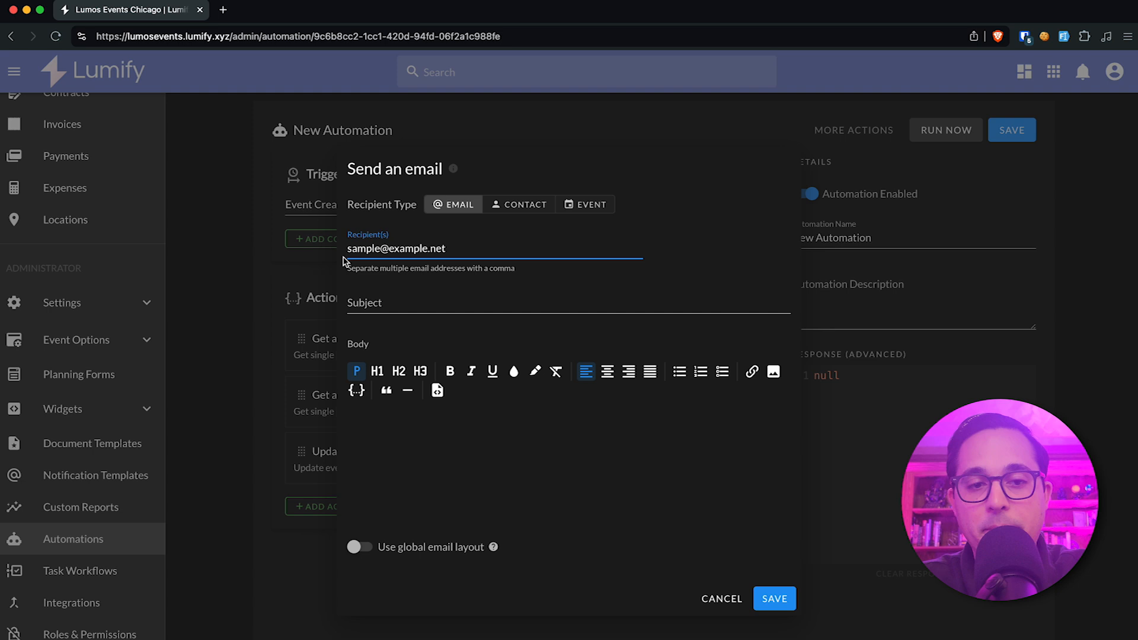
{"action": "double_click", "coordinate": [393, 248]}
{"action": "left_click", "coordinate": [456, 248]}
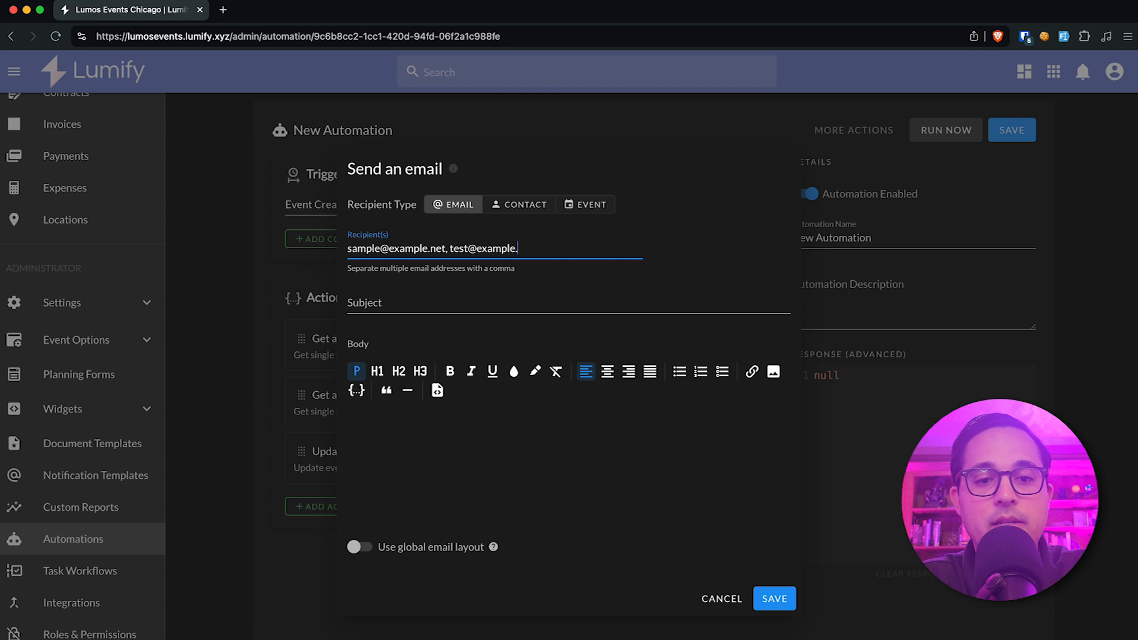
Replace the e-mail recipients with the variable {{ getModel1.contact.email }}, then dismiss the unsaved Send an email action.
{"action": "triple_click", "coordinate": [488, 246]}
{"action": "left_click", "coordinate": [535, 277]}
{"action": "left_click", "coordinate": [482, 246]}
{"action": "triple_click", "coordinate": [496, 248]}
{"action": "type", "text": "{"}
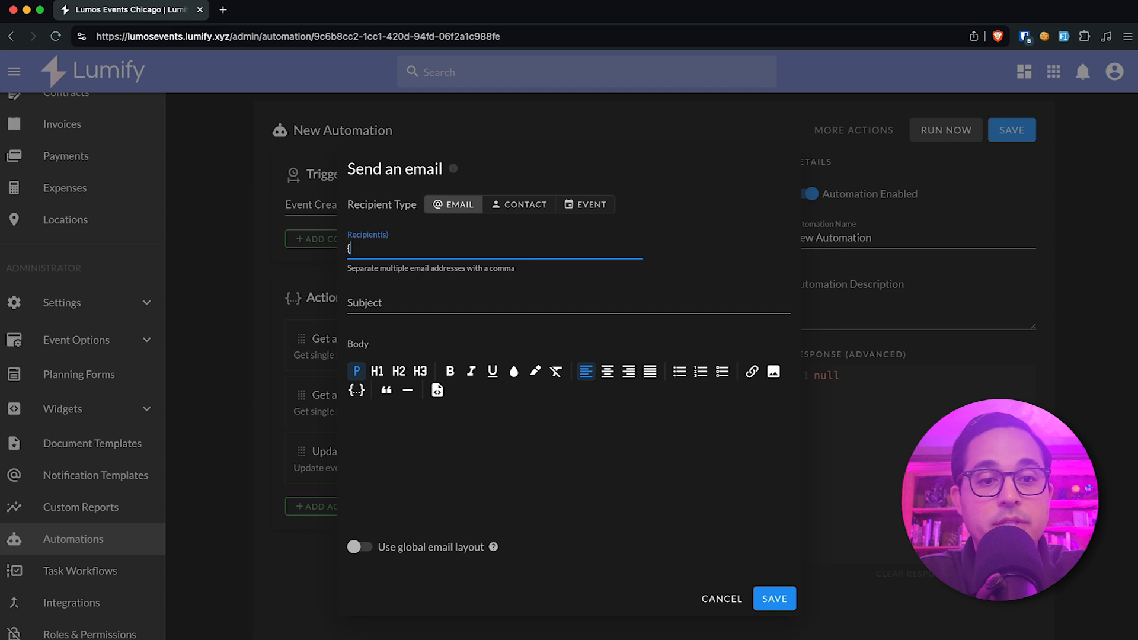
{"action": "type", "text": "{ getModel1.contact.email"}
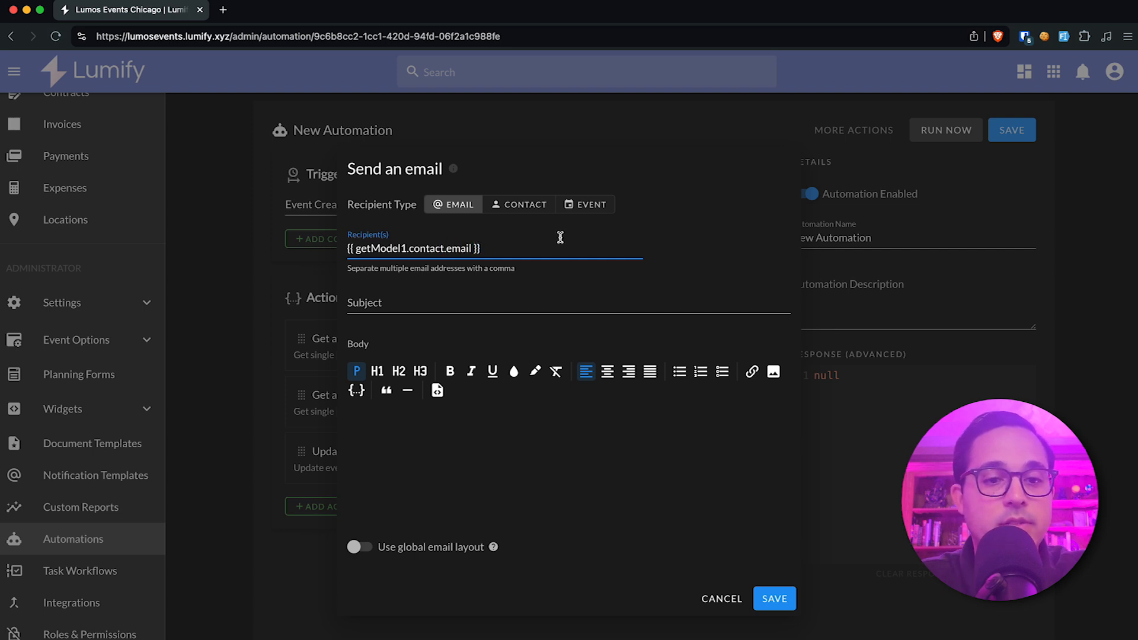
{"action": "triple_click", "coordinate": [529, 247]}
{"action": "left_click", "coordinate": [527, 247]}
{"action": "left_click_drag", "start_coordinate": [527, 247], "coordinate": [346, 252]}
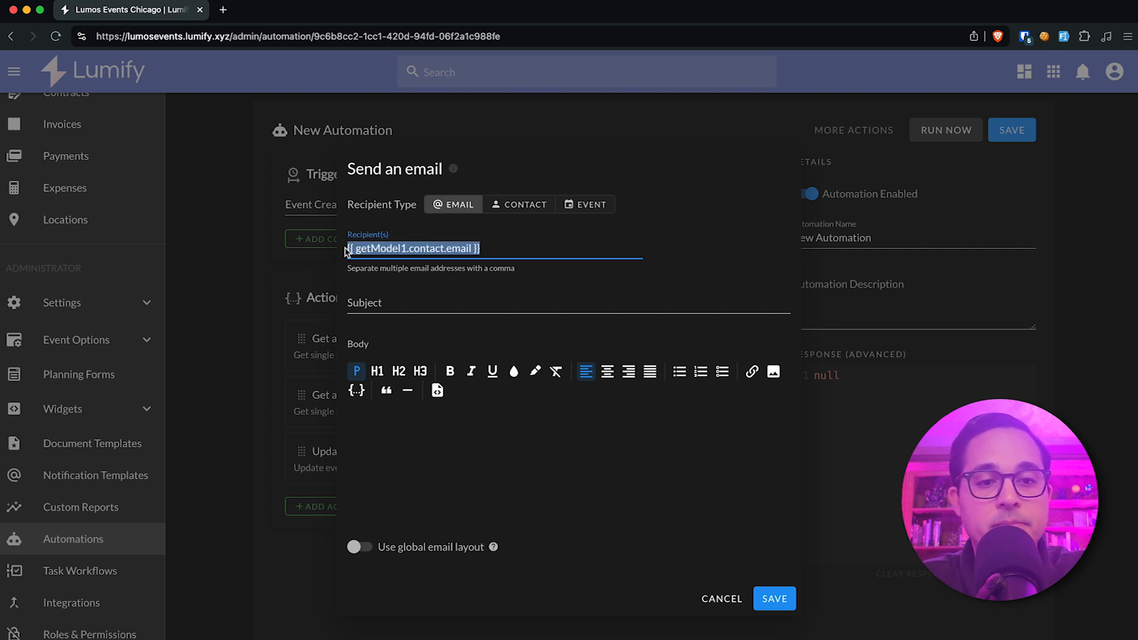
{"action": "left_click", "coordinate": [425, 304]}
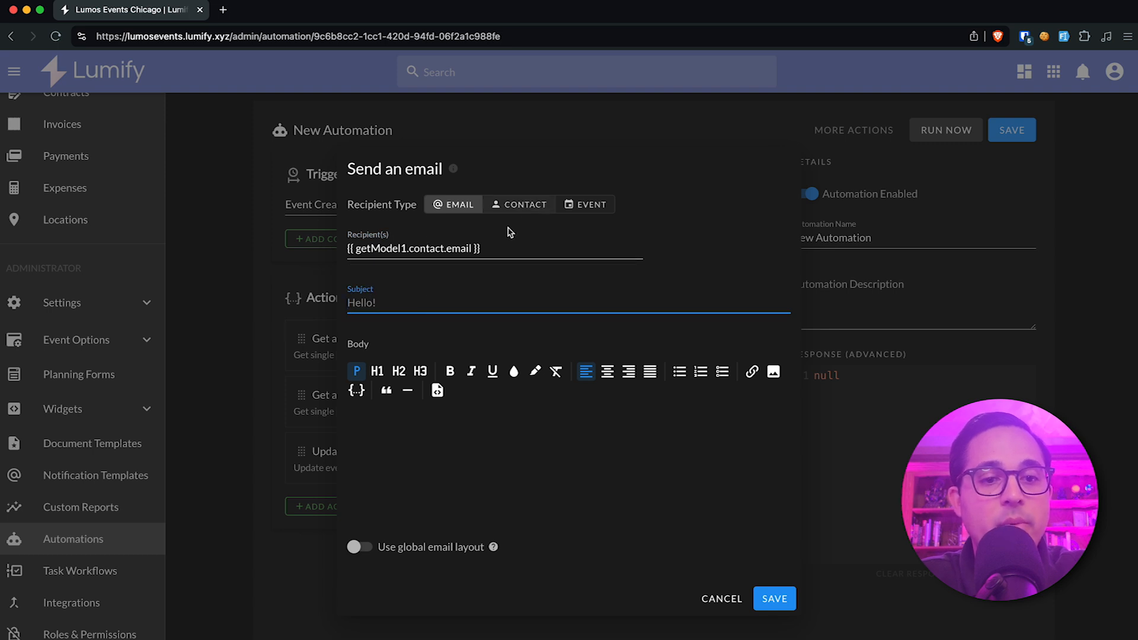
{"action": "left_click", "coordinate": [320, 334]}
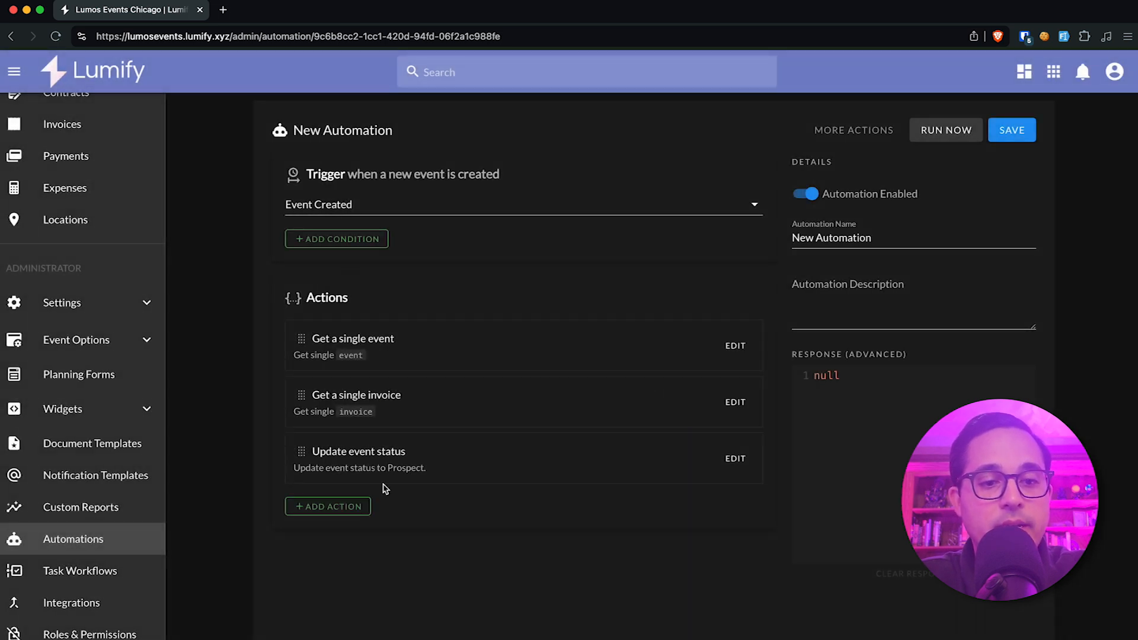
Change the Get a single invoice action's model to Contact and save the action.
{"action": "left_click", "coordinate": [734, 397]}
{"action": "left_click", "coordinate": [482, 353]}
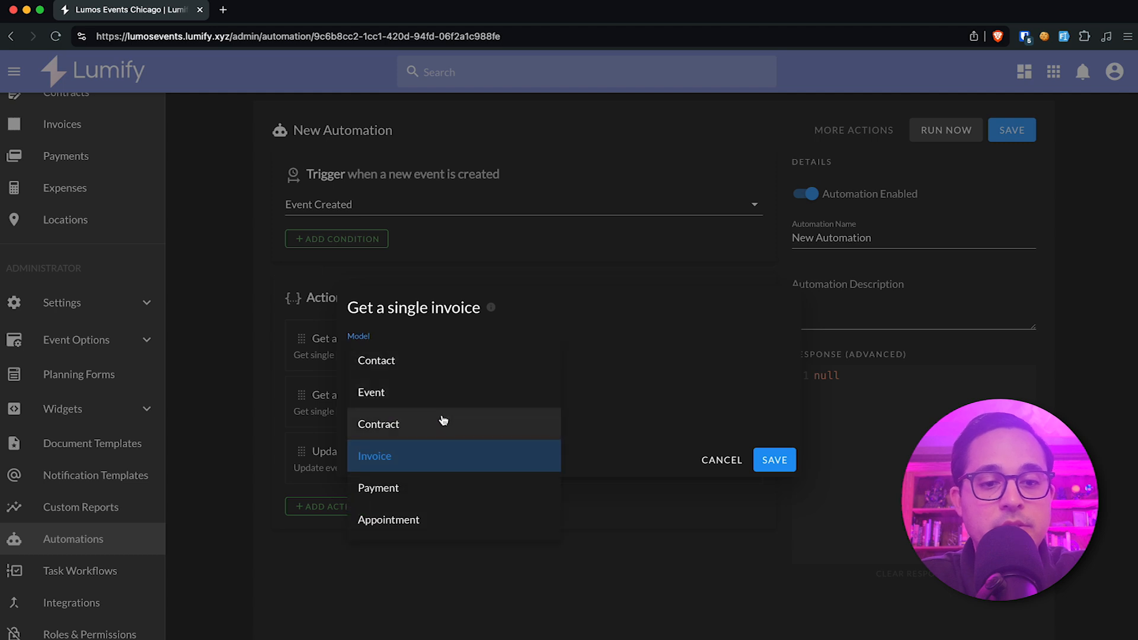
{"action": "left_click", "coordinate": [430, 358]}
{"action": "left_click", "coordinate": [775, 460]}
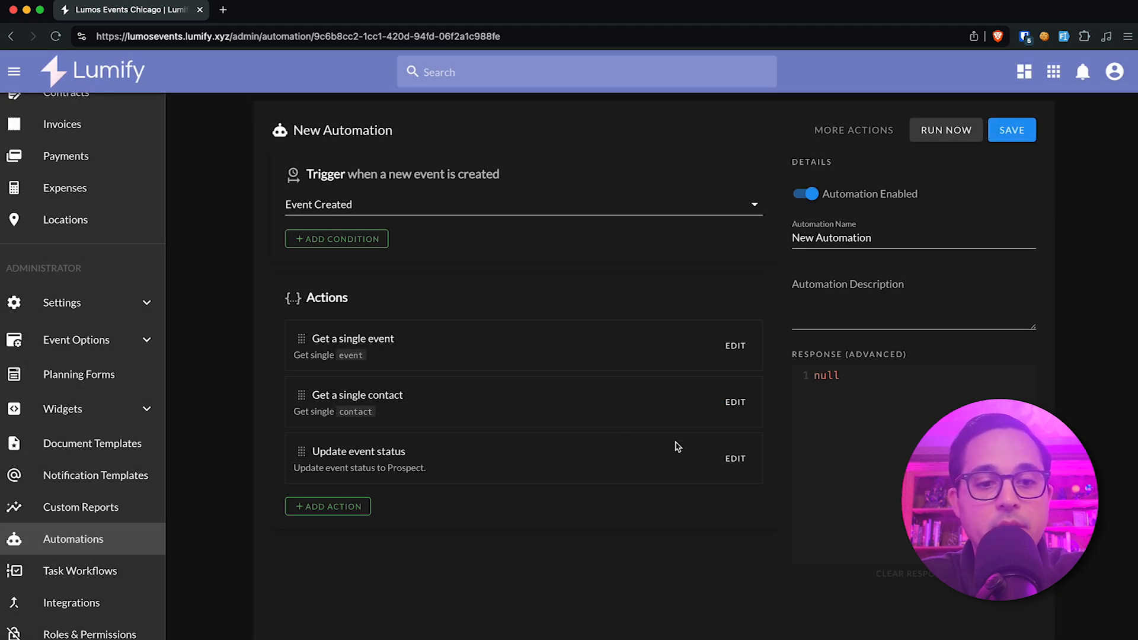
Start a Send an email action with the Contact recipient type and choose Get a single contact (getModel2) as its contact input.
{"action": "left_click", "coordinate": [356, 514]}
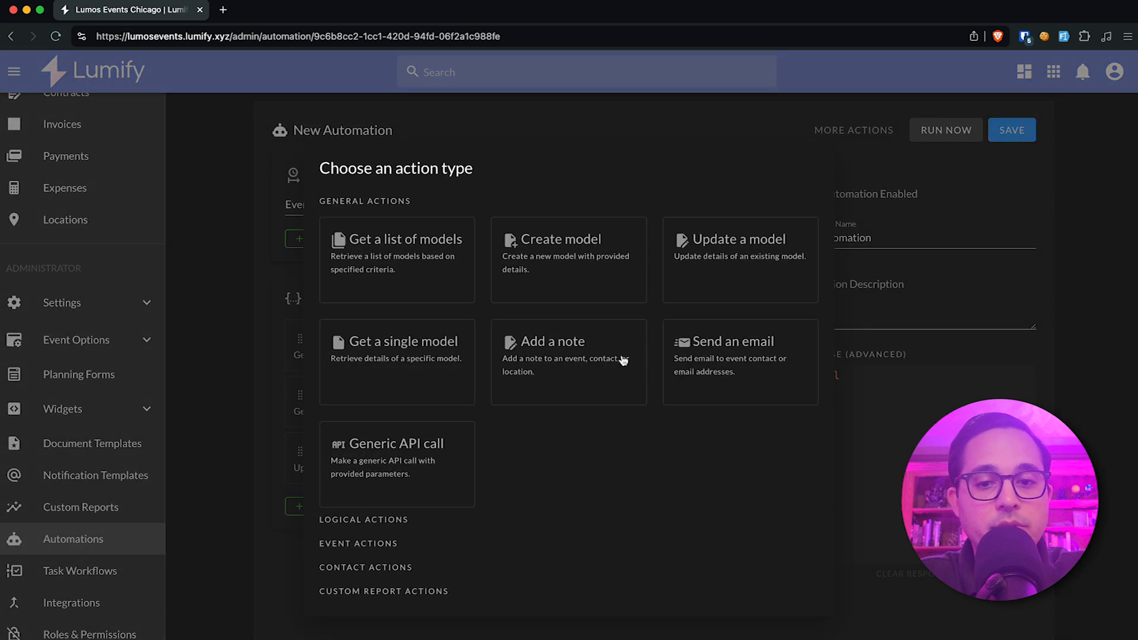
{"action": "left_click", "coordinate": [714, 359]}
{"action": "left_click", "coordinate": [516, 205]}
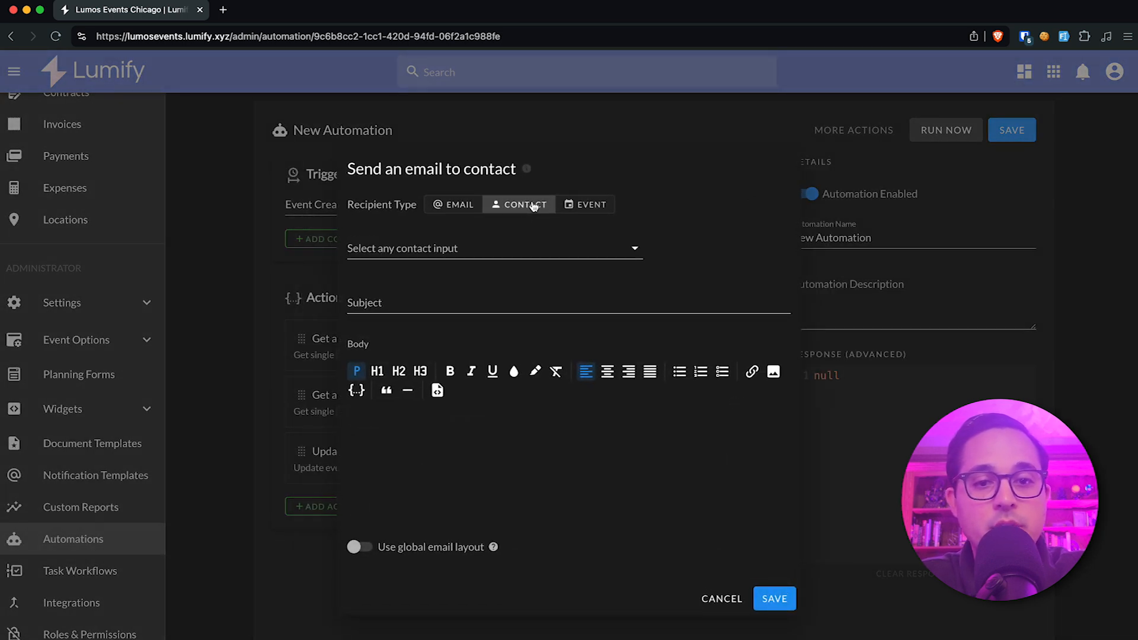
{"action": "left_click", "coordinate": [382, 252]}
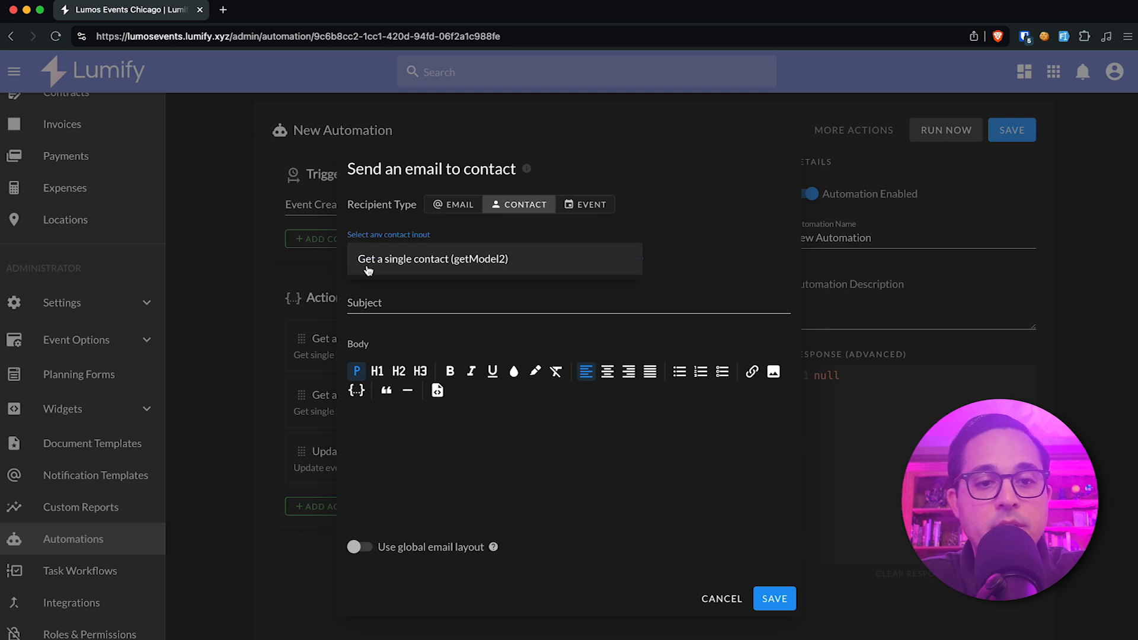
{"action": "left_click", "coordinate": [475, 263]}
{"action": "left_click", "coordinate": [429, 263]}
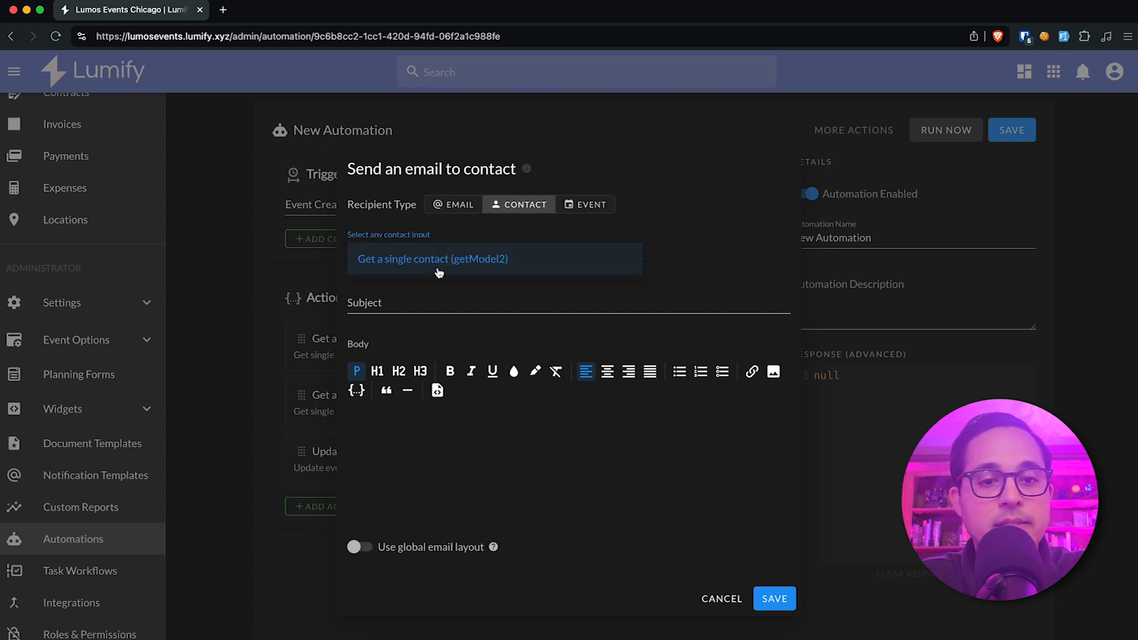
{"action": "left_click", "coordinate": [441, 271]}
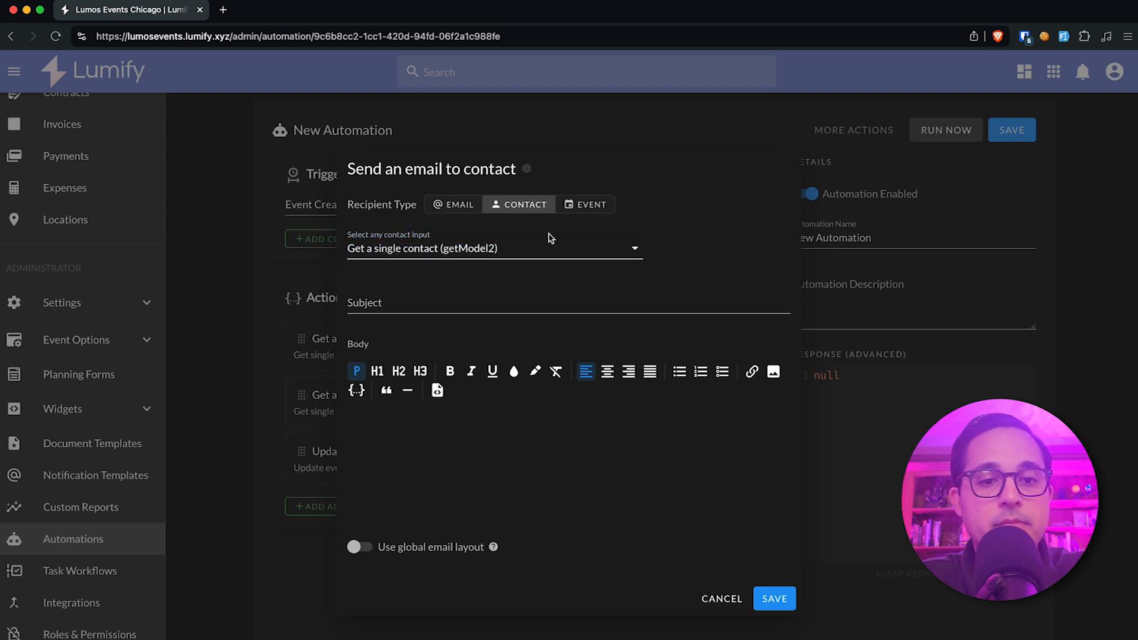
Switch the e-mail's recipient type to Event and choose Update event status (updateEventStatus1) as the event input.
{"action": "left_click", "coordinate": [597, 207]}
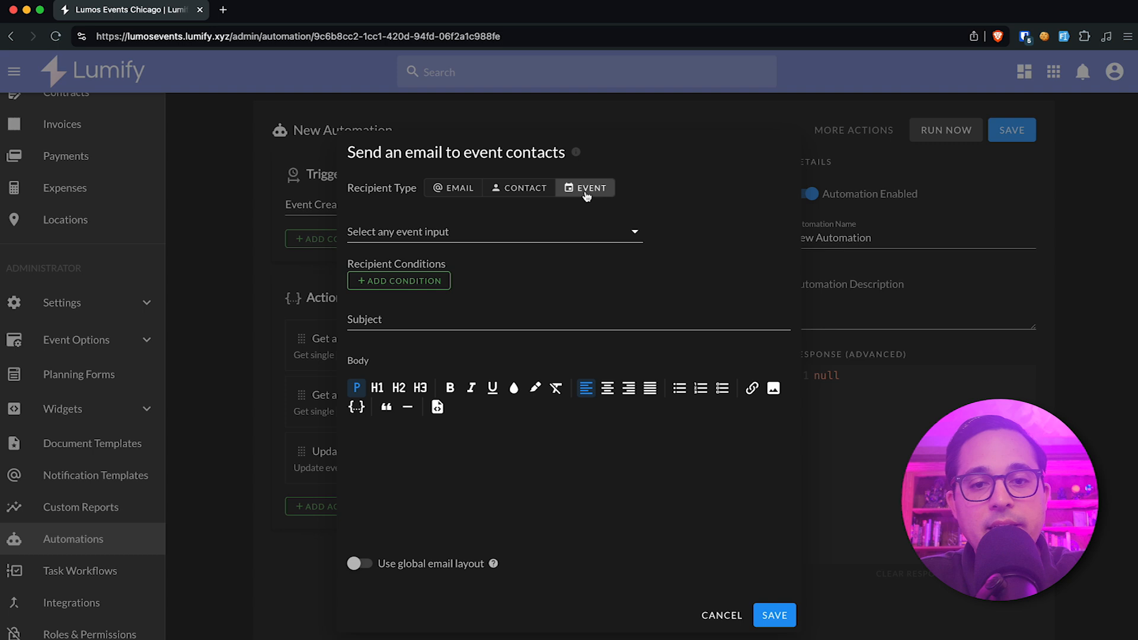
{"action": "left_click", "coordinate": [524, 238]}
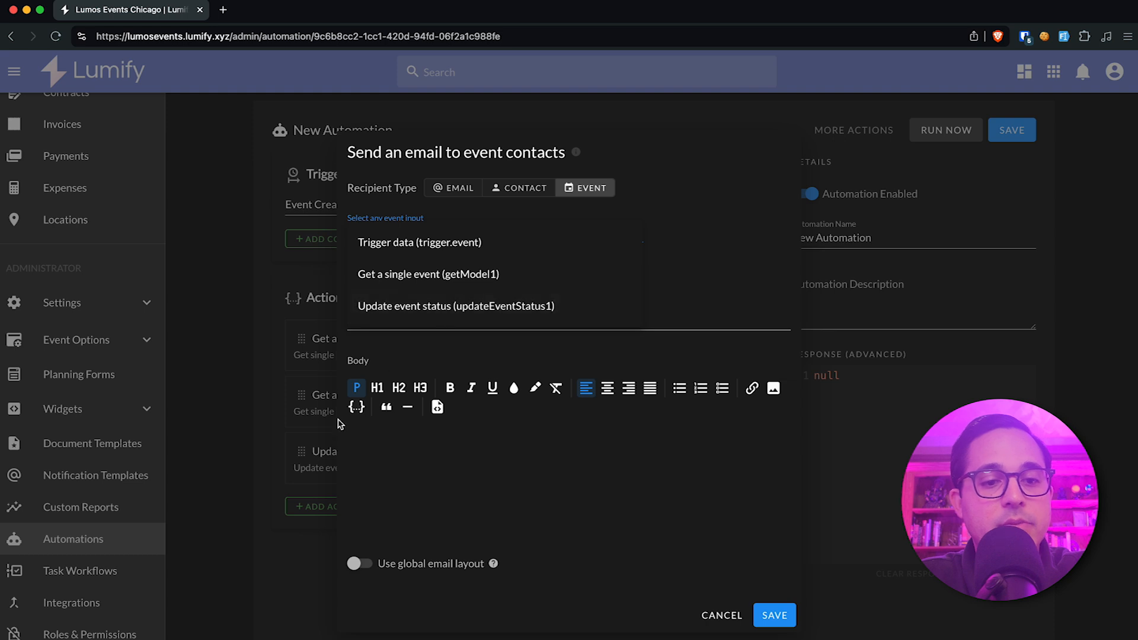
{"action": "left_click", "coordinate": [468, 307]}
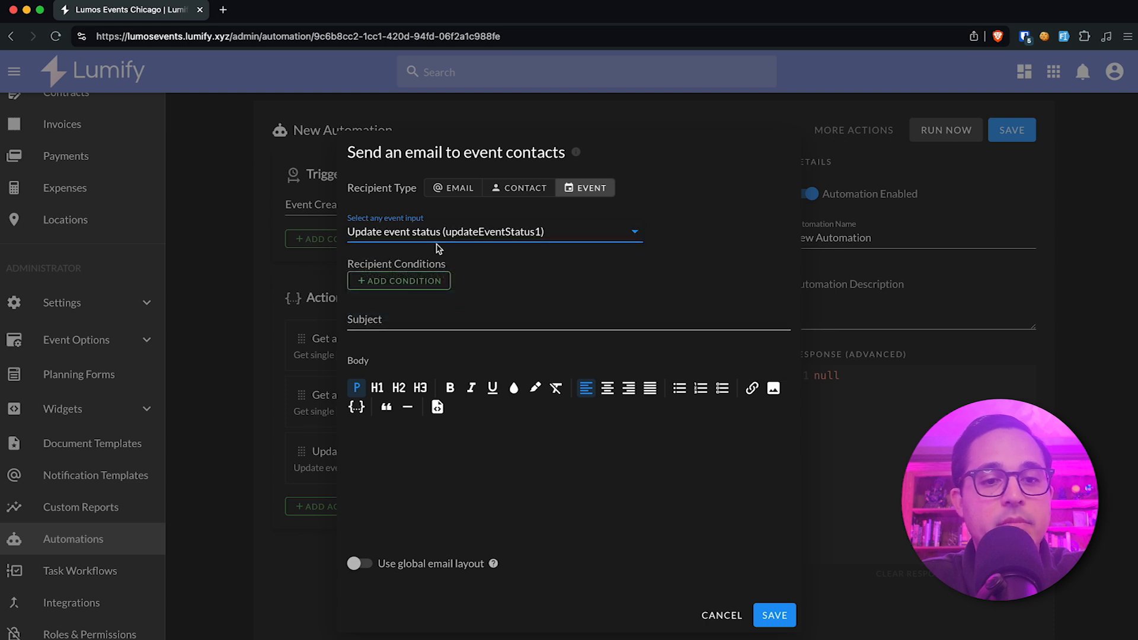
Add a Where Relation recipient condition requiring the contact_type relationship's label to be Equal to Client, and save the condition.
{"action": "left_click", "coordinate": [419, 281]}
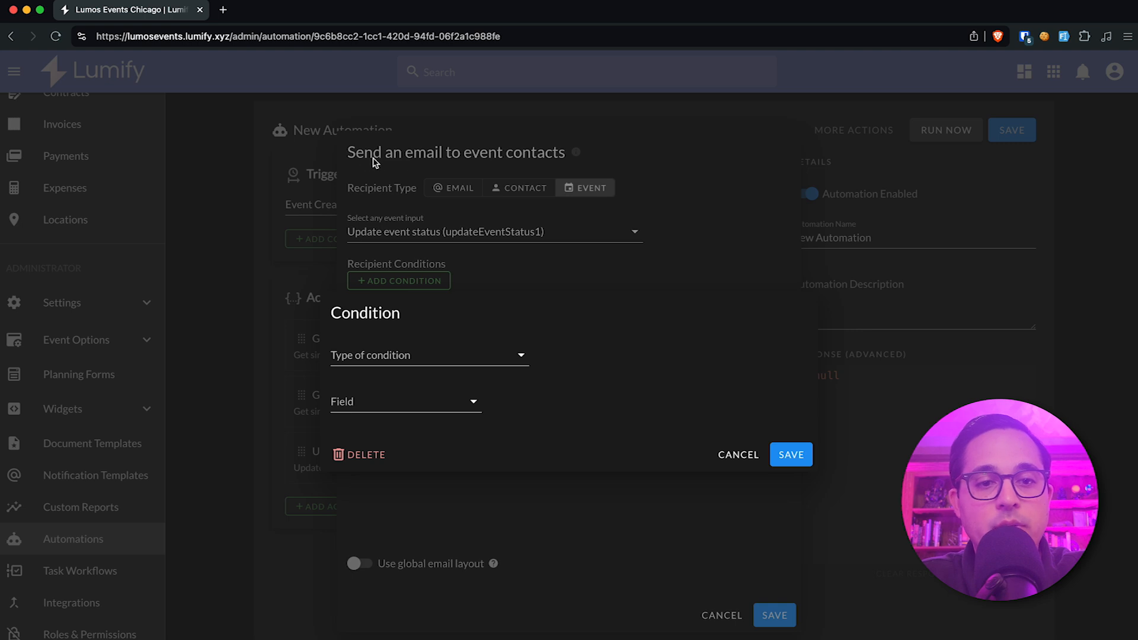
{"action": "left_click", "coordinate": [402, 355]}
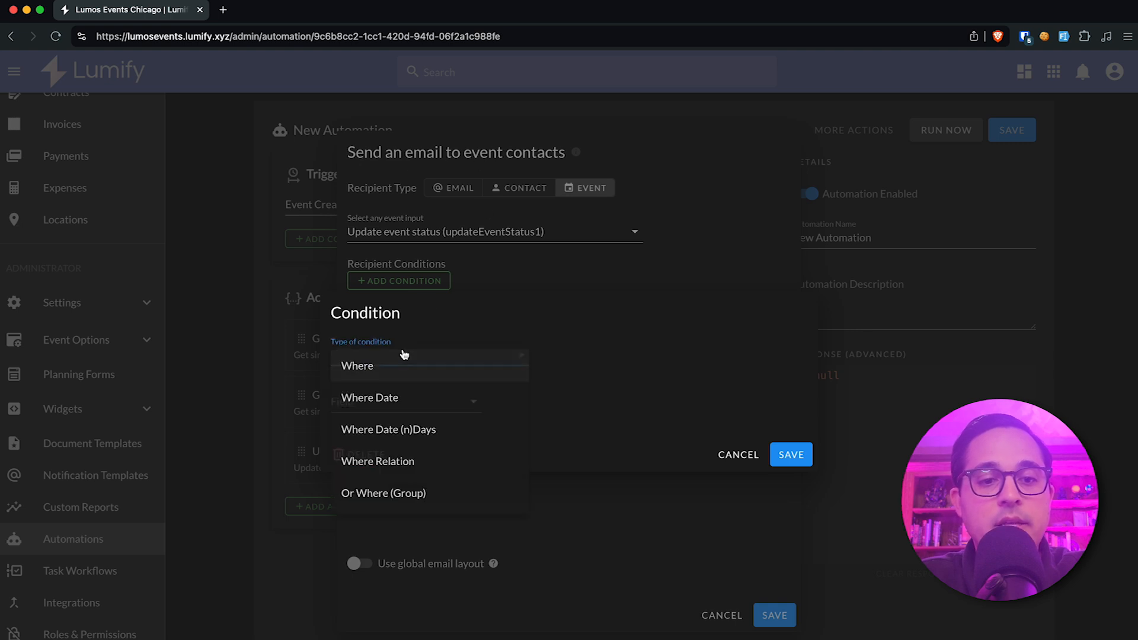
{"action": "left_click", "coordinate": [418, 460]}
{"action": "left_click", "coordinate": [398, 389]}
{"action": "left_click", "coordinate": [406, 391]}
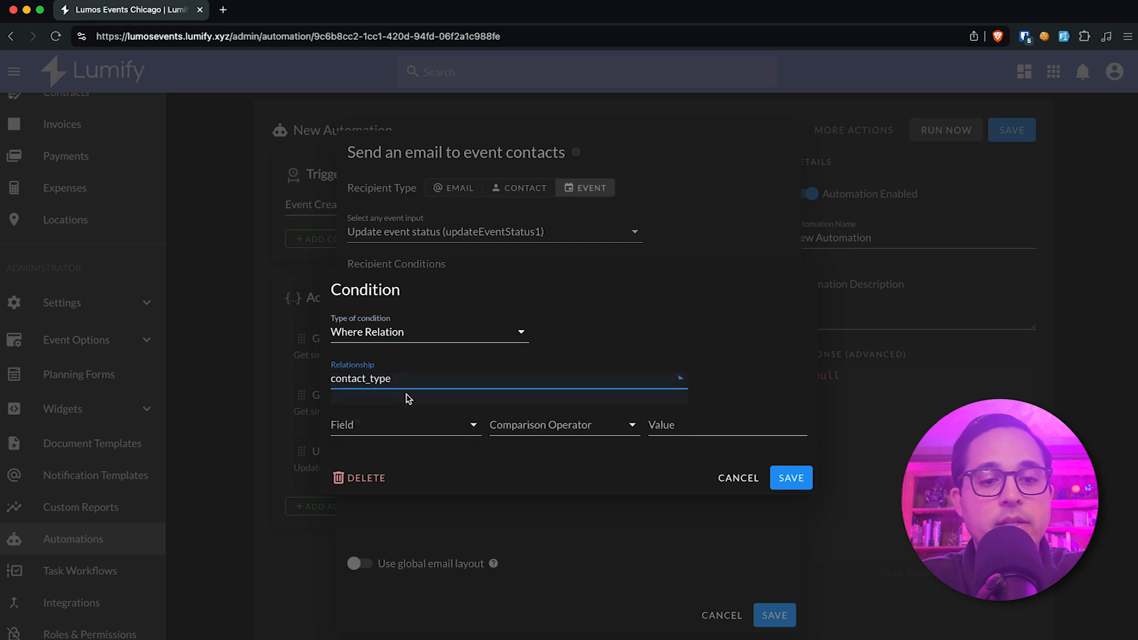
{"action": "left_click", "coordinate": [395, 425]}
{"action": "left_click", "coordinate": [406, 461]}
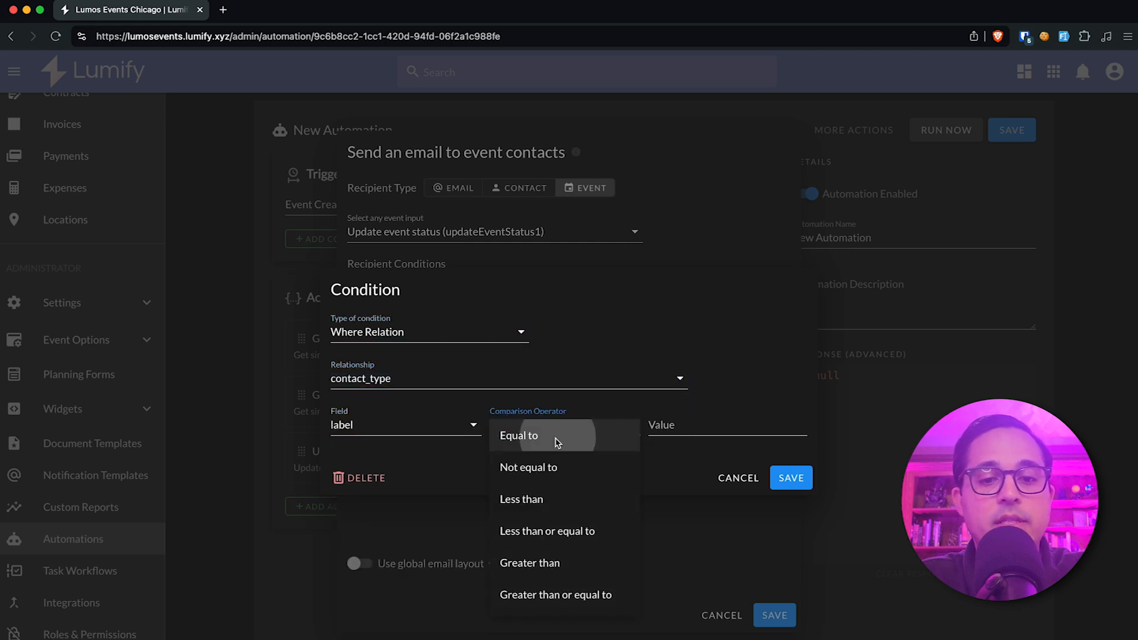
{"action": "left_click", "coordinate": [560, 437]}
{"action": "left_click", "coordinate": [719, 424]}
{"action": "type", "text": "Client"}
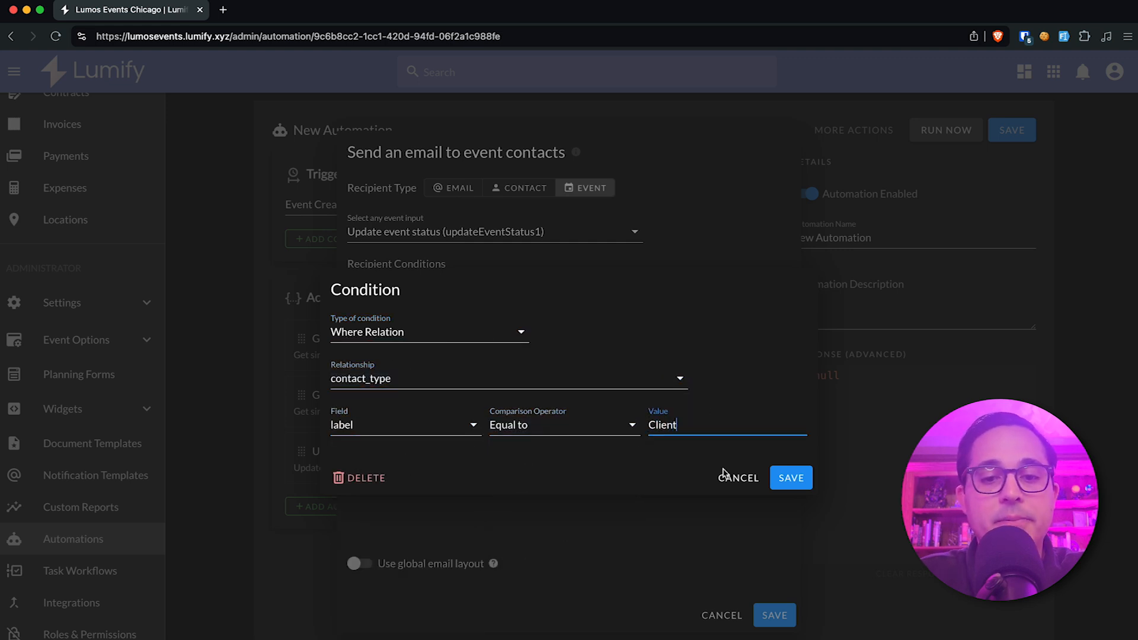
{"action": "left_click", "coordinate": [792, 478]}
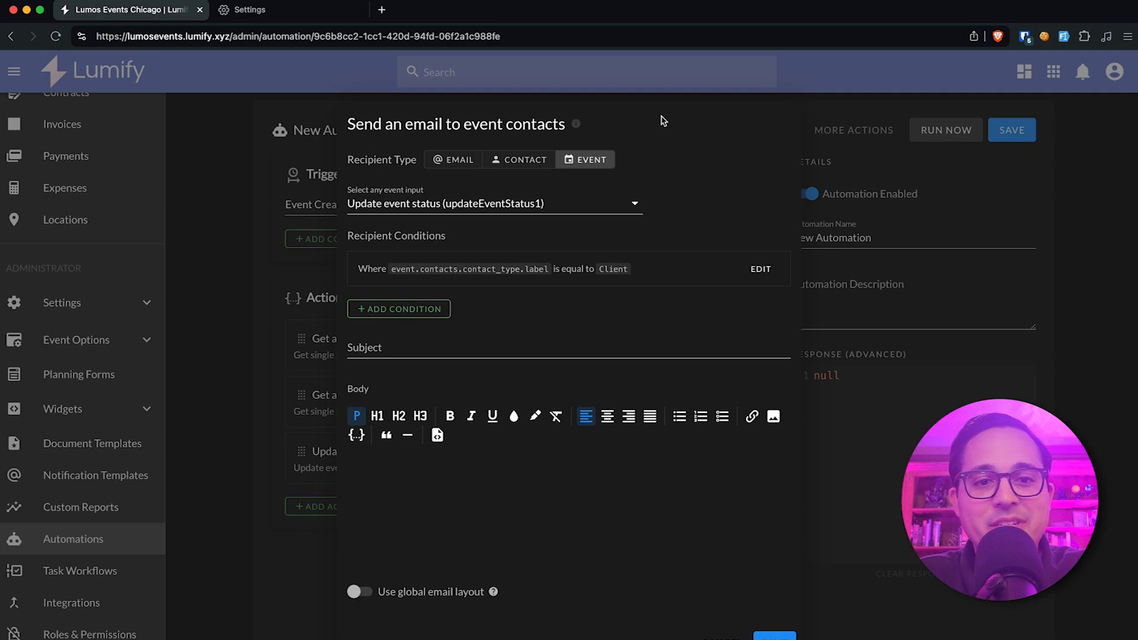
Rename the e-mail action as "Test Action".
{"action": "left_click", "coordinate": [367, 126]}
{"action": "type", "text": "TEst"}
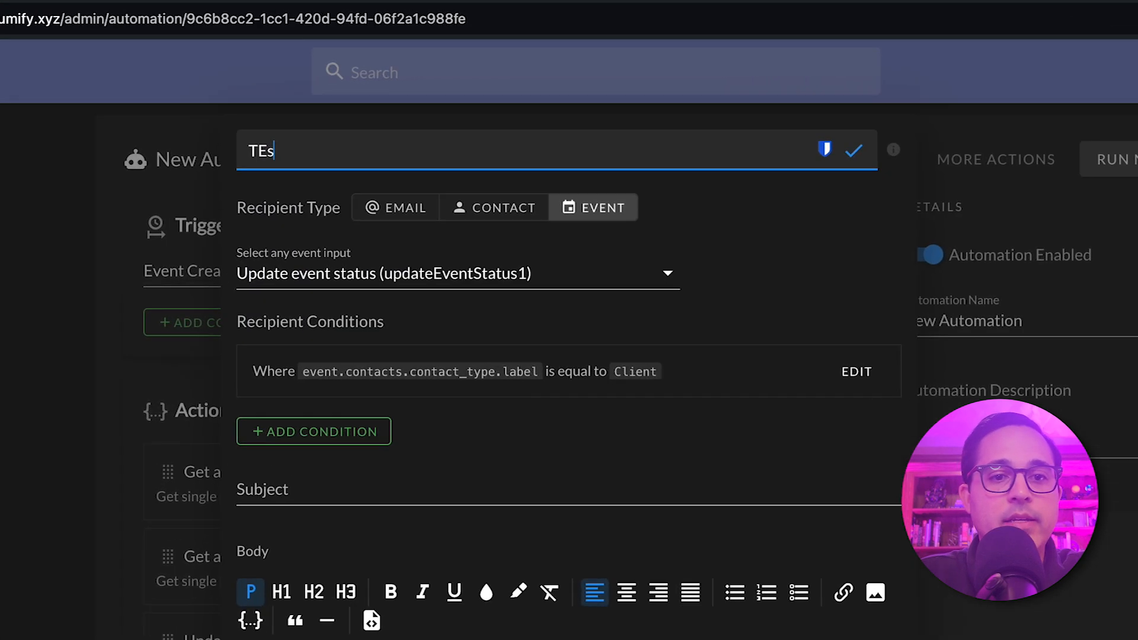
{"action": "key", "text": "BackSpace"}
{"action": "key", "text": "BackSpace"}
{"action": "key", "text": "BackSpace"}
{"action": "type", "text": "est Action"}
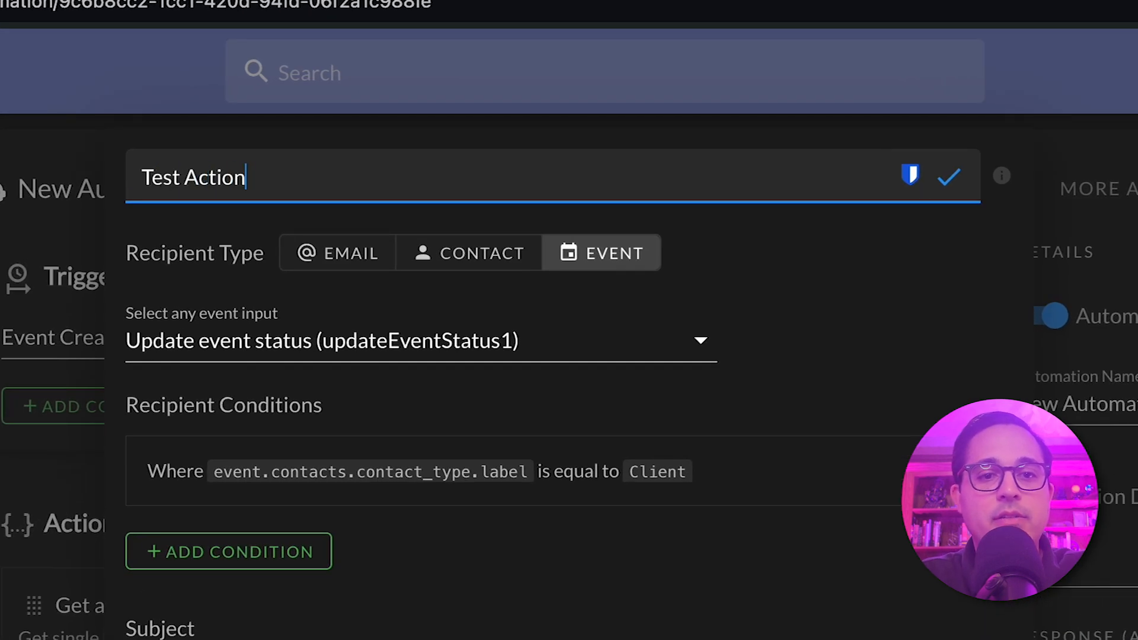
Replace the e-mail action's title with "Send email to only client..." and save the action.
{"action": "key", "text": "ctrl+a"}
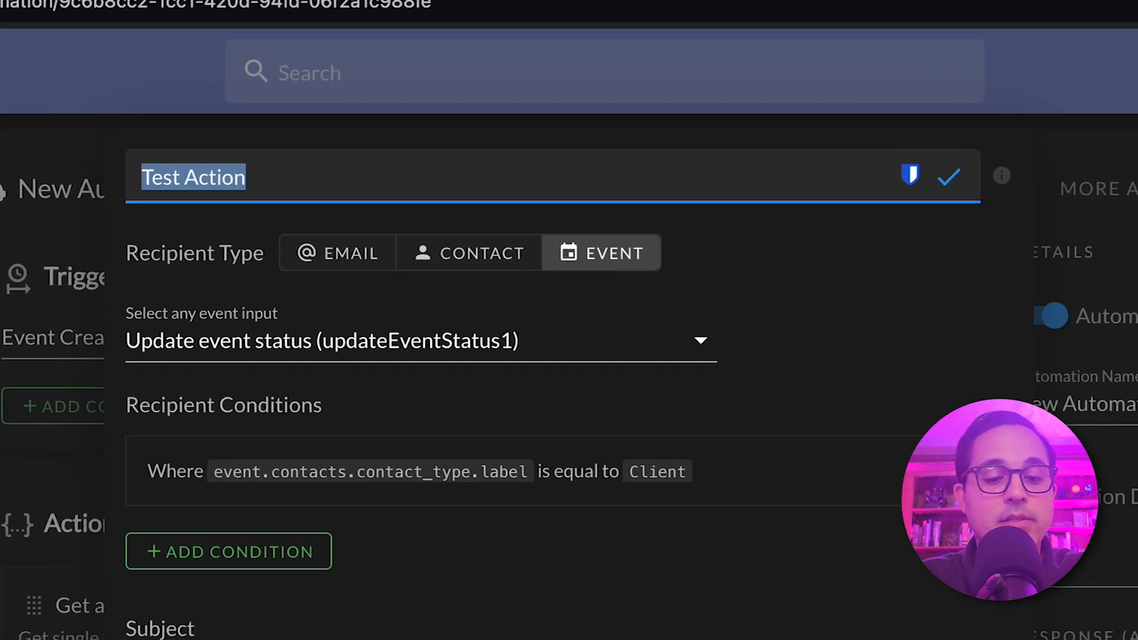
{"action": "type", "text": "Send email to "}
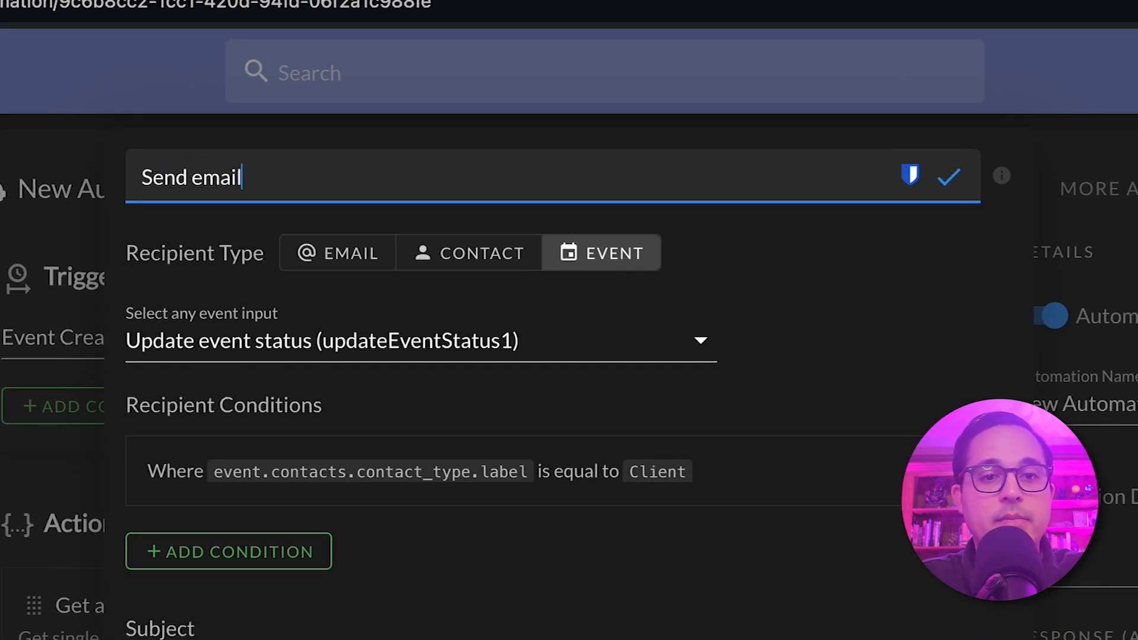
{"action": "type", "text": "only client.."}
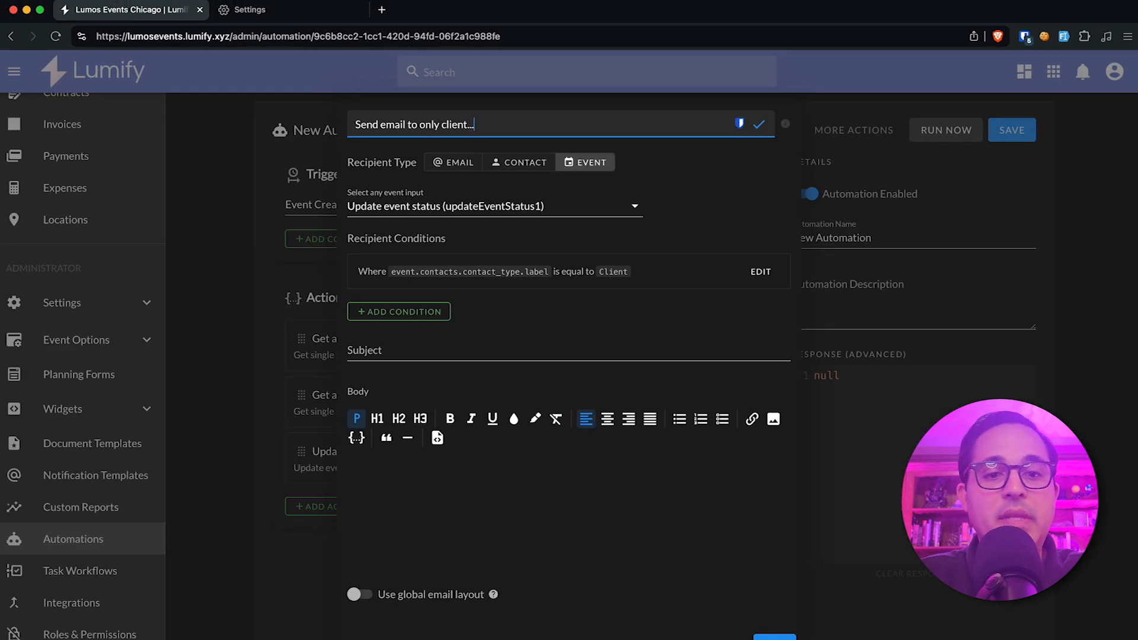
{"action": "left_click", "coordinate": [570, 517]}
{"action": "left_click", "coordinate": [1012, 134]}
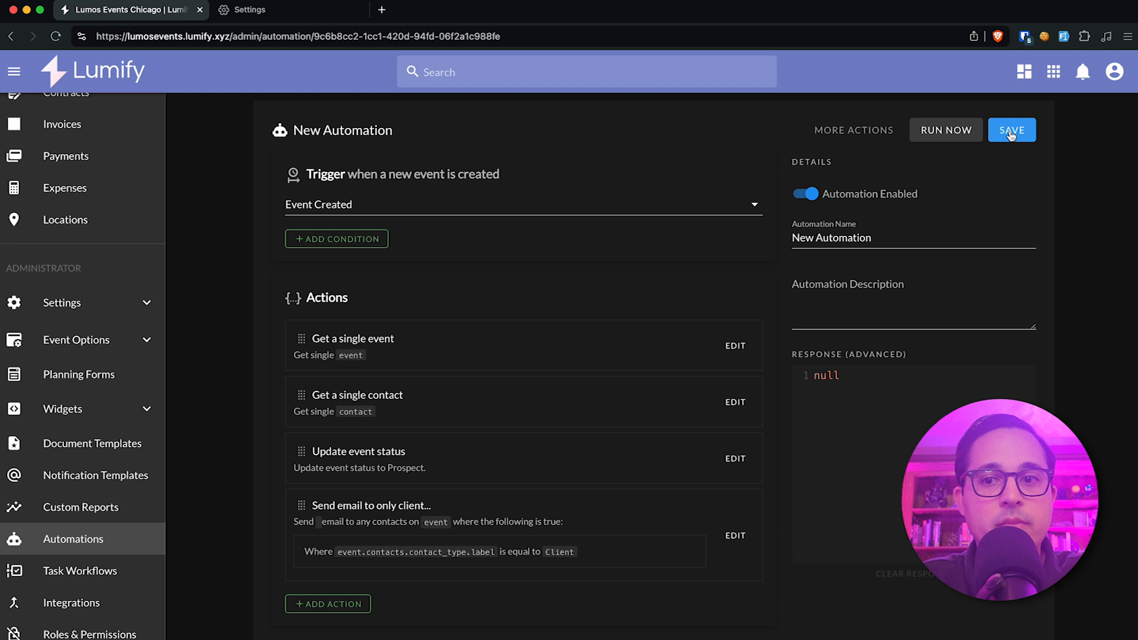
Reopen the client e-mail action and write the greeting "Hello {{ contact.name }}," in its body, inserting the contact.name variable.
{"action": "left_click", "coordinate": [735, 536]}
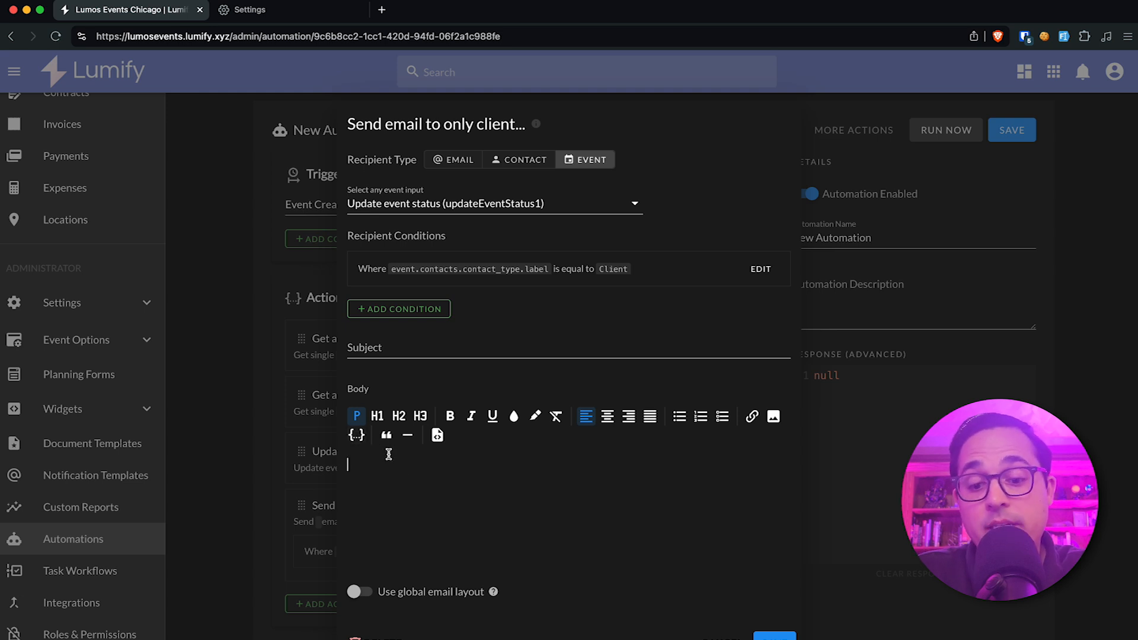
{"action": "type", "text": "Hello"}
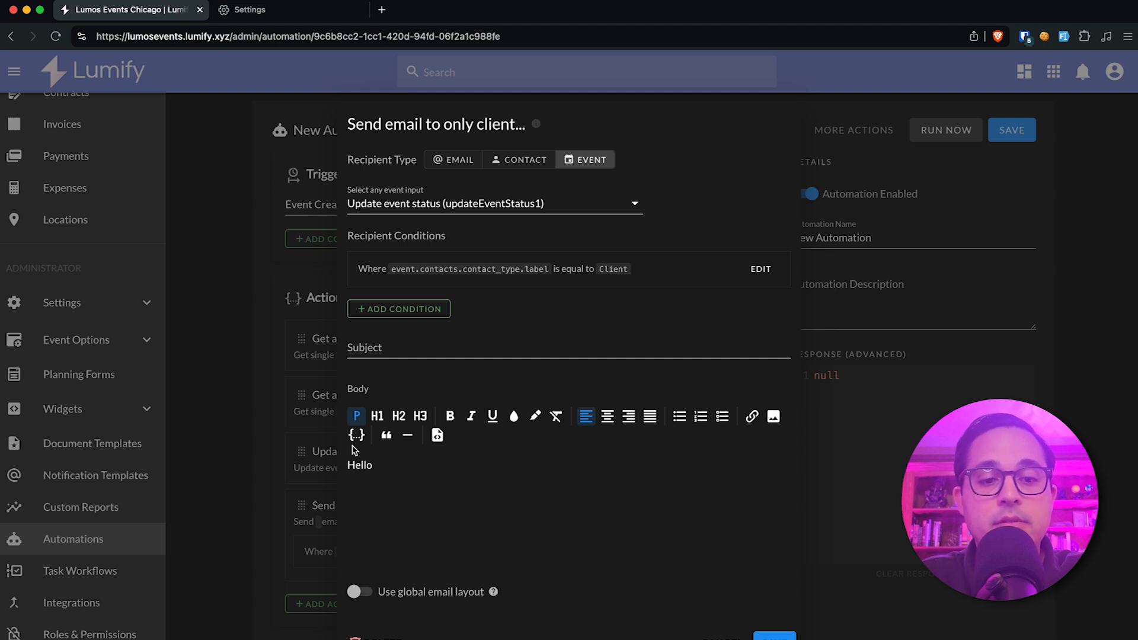
{"action": "left_click", "coordinate": [357, 436]}
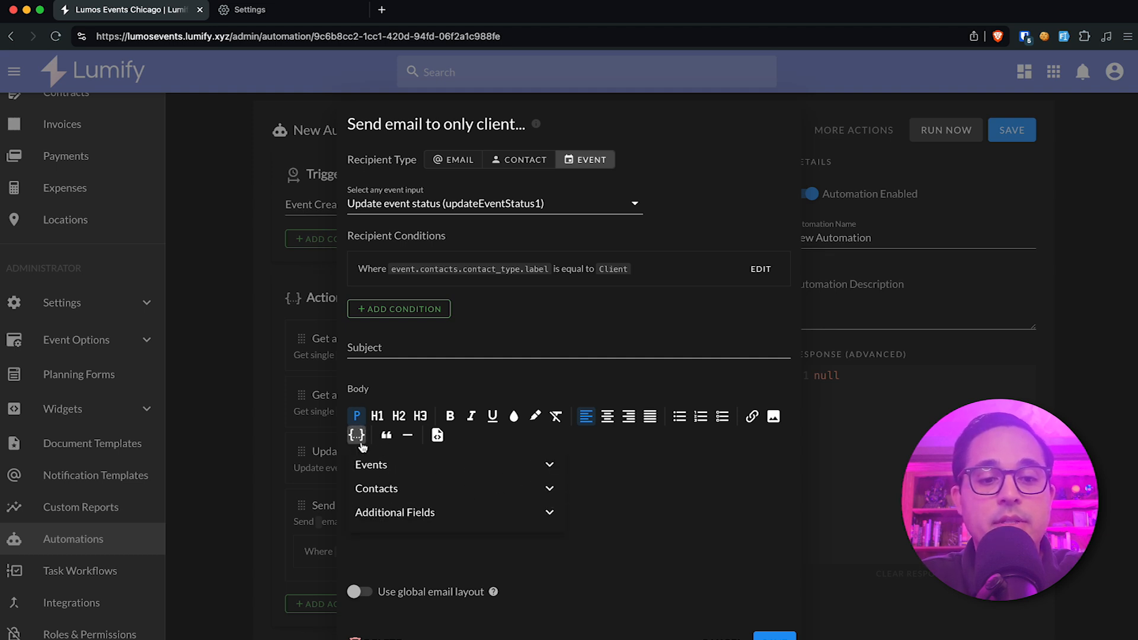
{"action": "left_click", "coordinate": [394, 489]}
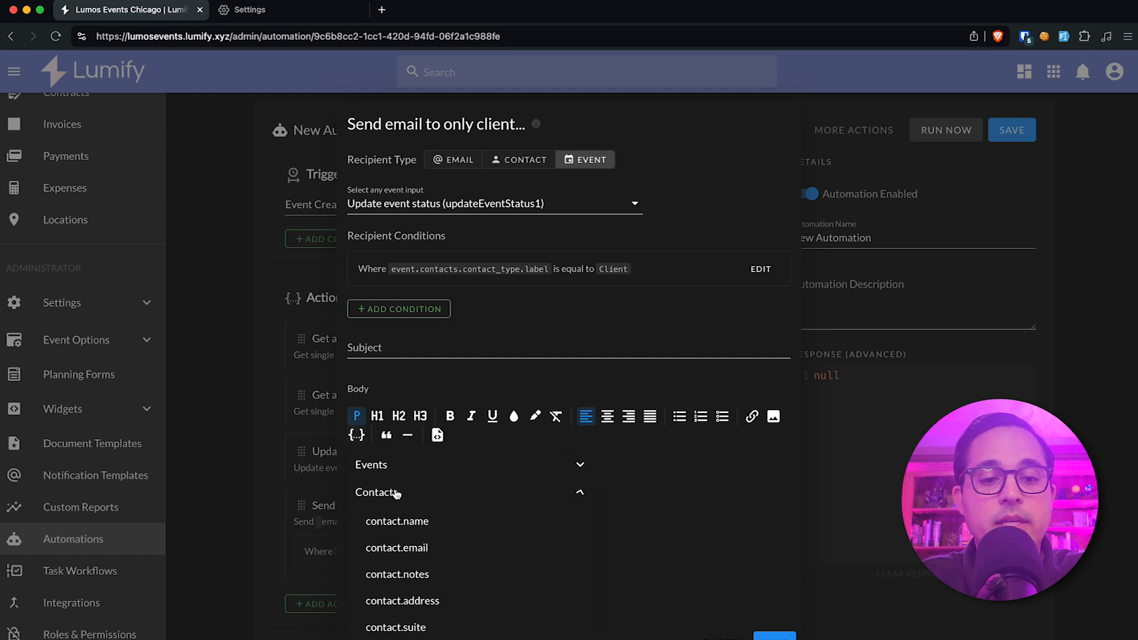
{"action": "left_click", "coordinate": [414, 526]}
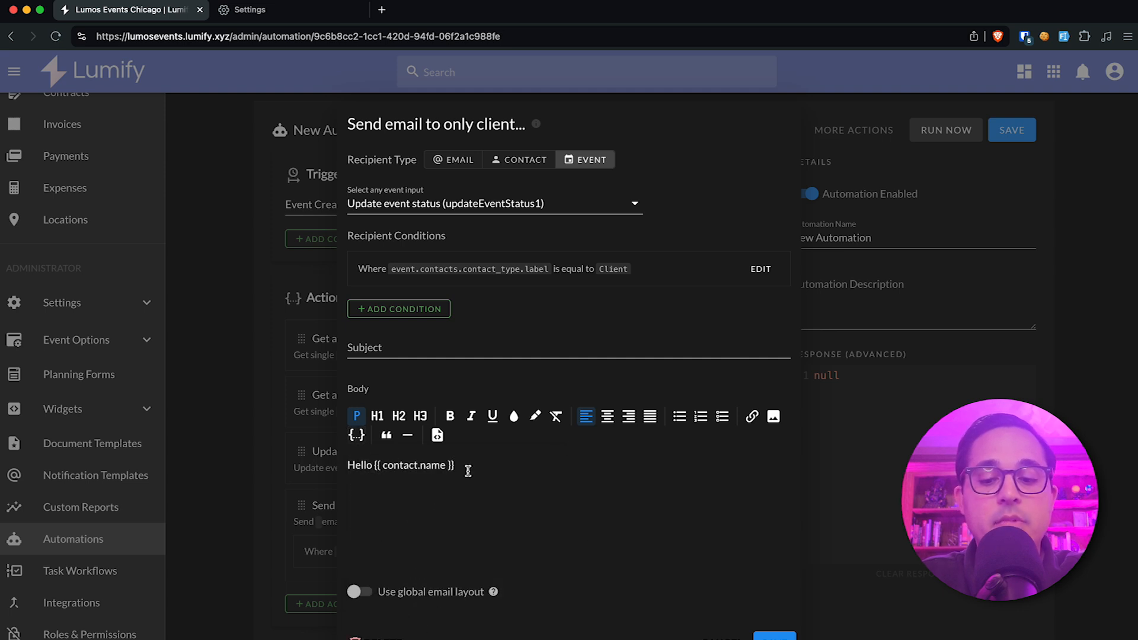
{"action": "type", "text": ","}
{"action": "key", "text": "Return"}
{"action": "key", "text": "Return"}
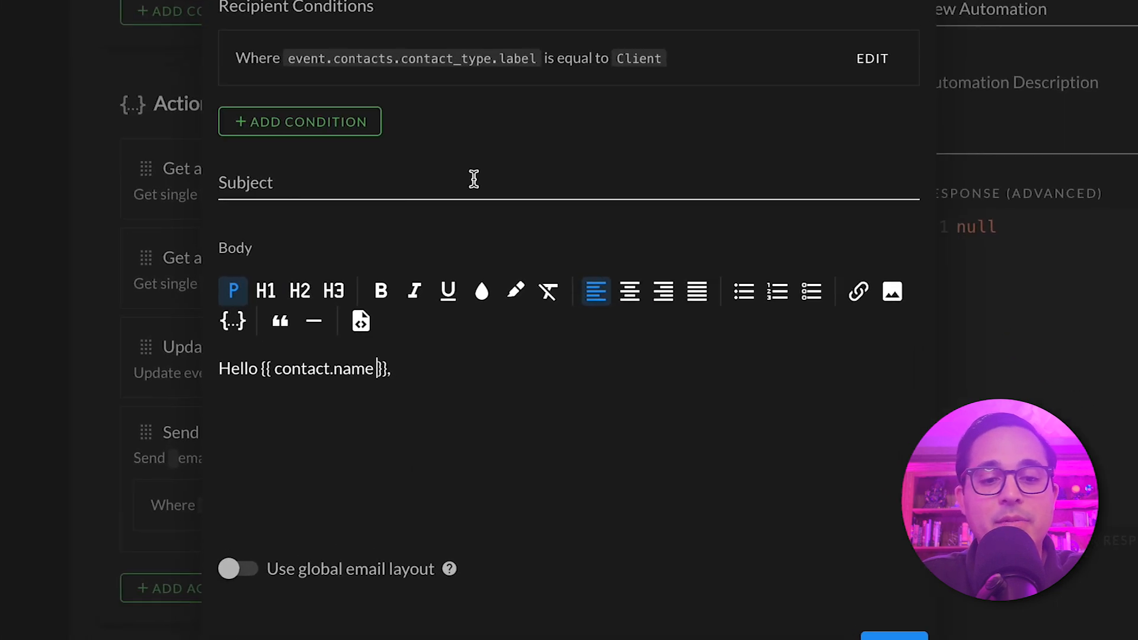
Add the firstName filter to the greeting's variable so it reads {{ contact.name | firstName }}.
{"action": "type", "text": "| "}
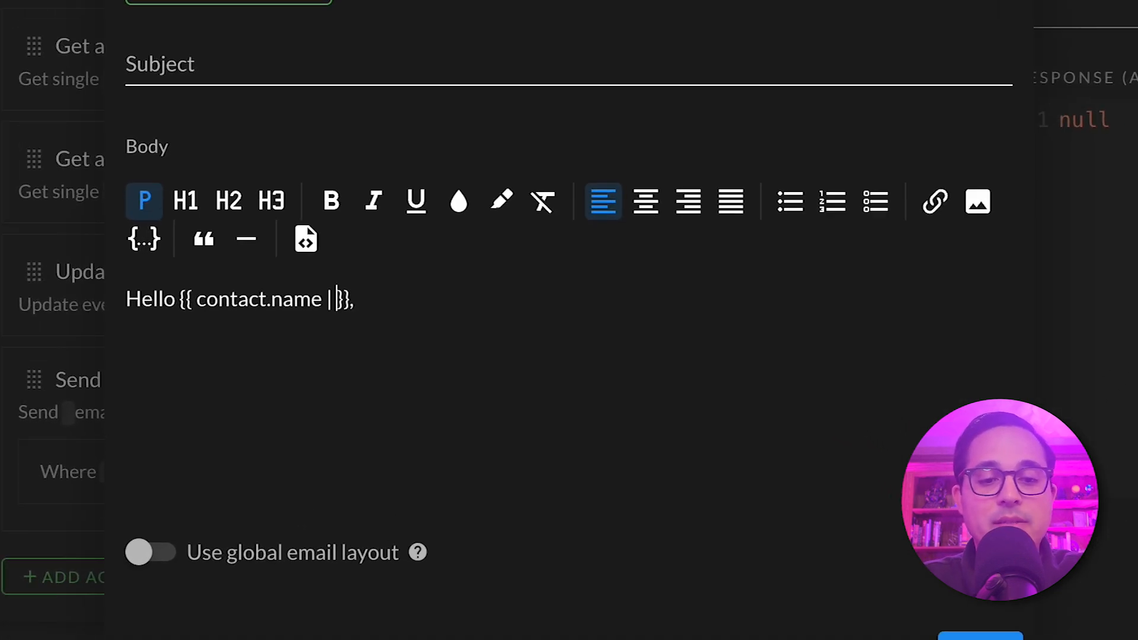
{"action": "type", "text": "firstName"}
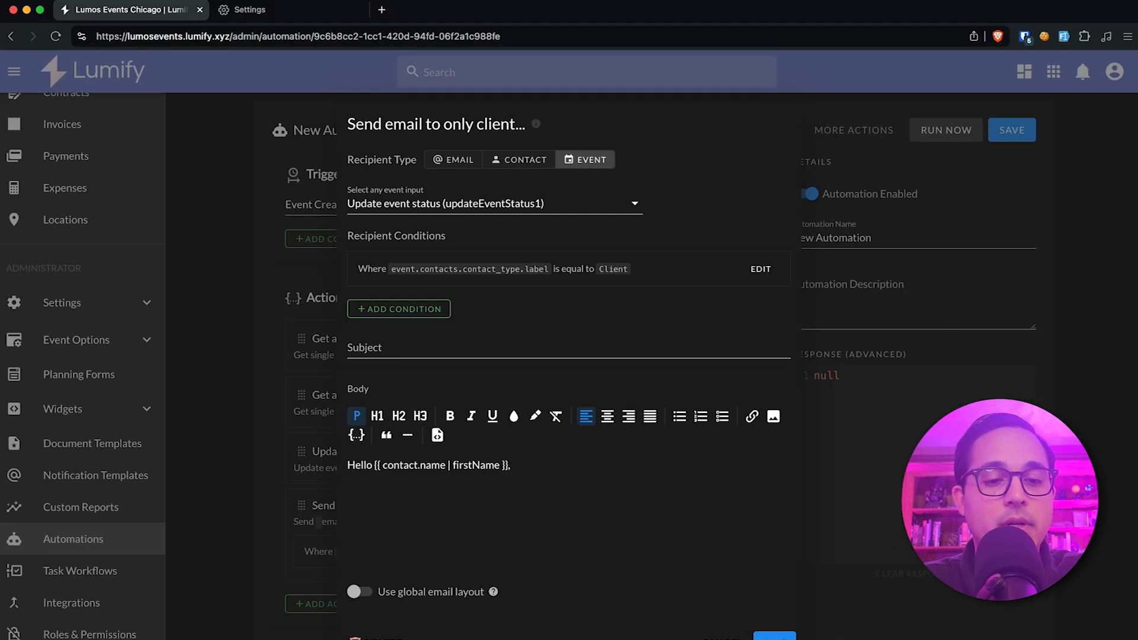
Remove the firstName filter from the greeting's contact.name variable and close the e-mail action without saving.
{"action": "double_click", "coordinate": [463, 465]}
{"action": "key", "text": "BackSpace"}
{"action": "key", "text": "BackSpace"}
{"action": "key", "text": "BackSpace"}
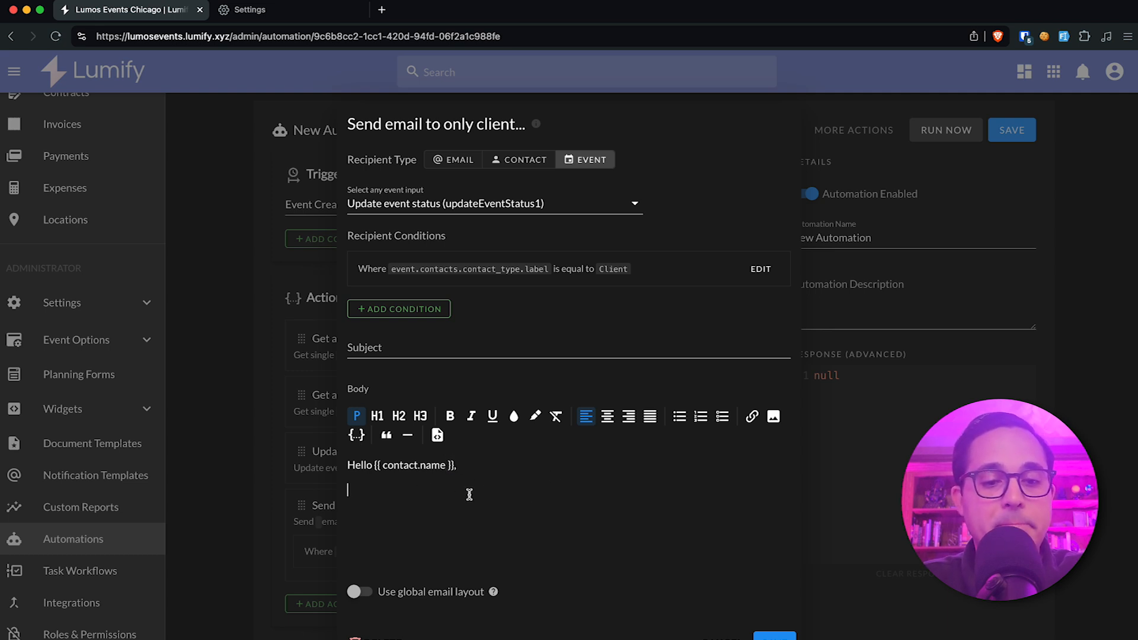
{"action": "left_click", "coordinate": [854, 348]}
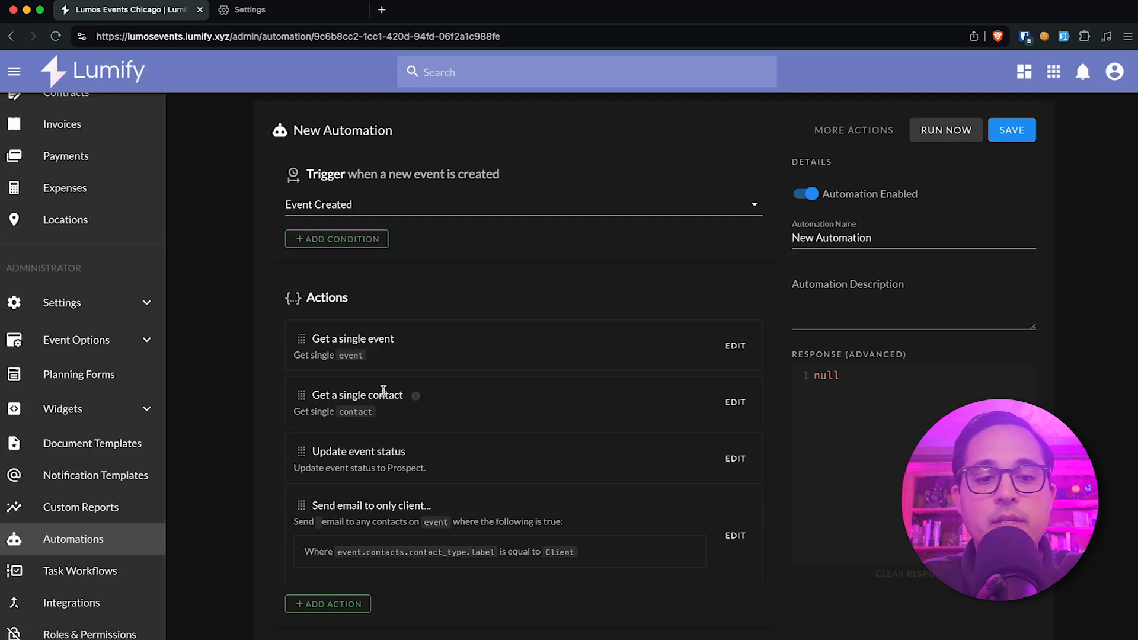
Add a Get a single model action with no model selected and move it directly below Get a single event.
{"action": "left_click", "coordinate": [335, 604]}
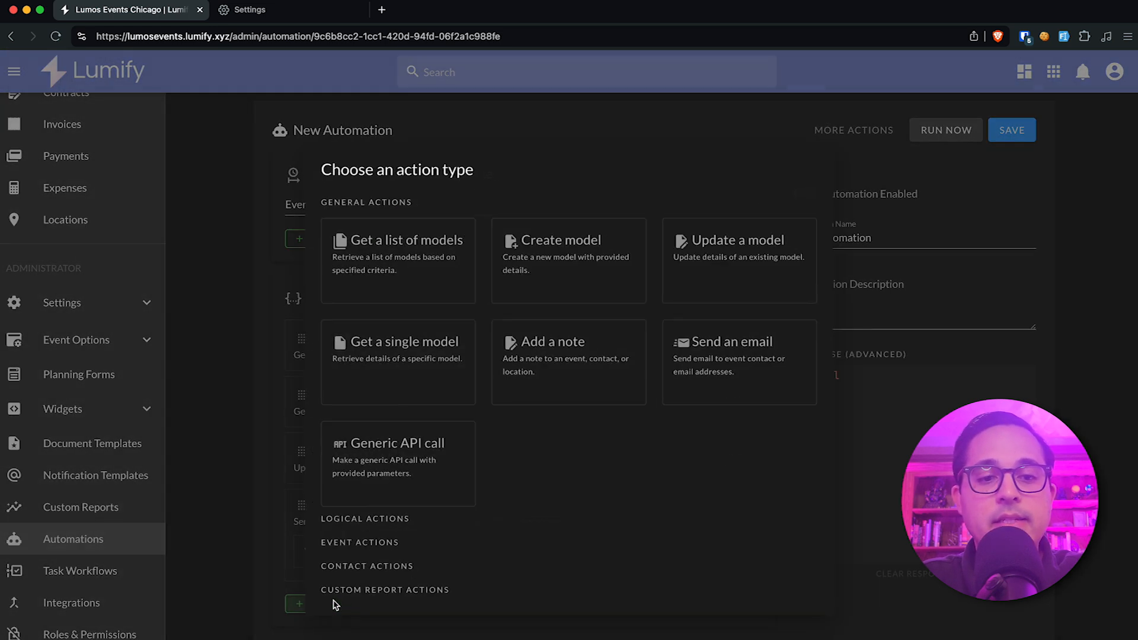
{"action": "left_click", "coordinate": [433, 346]}
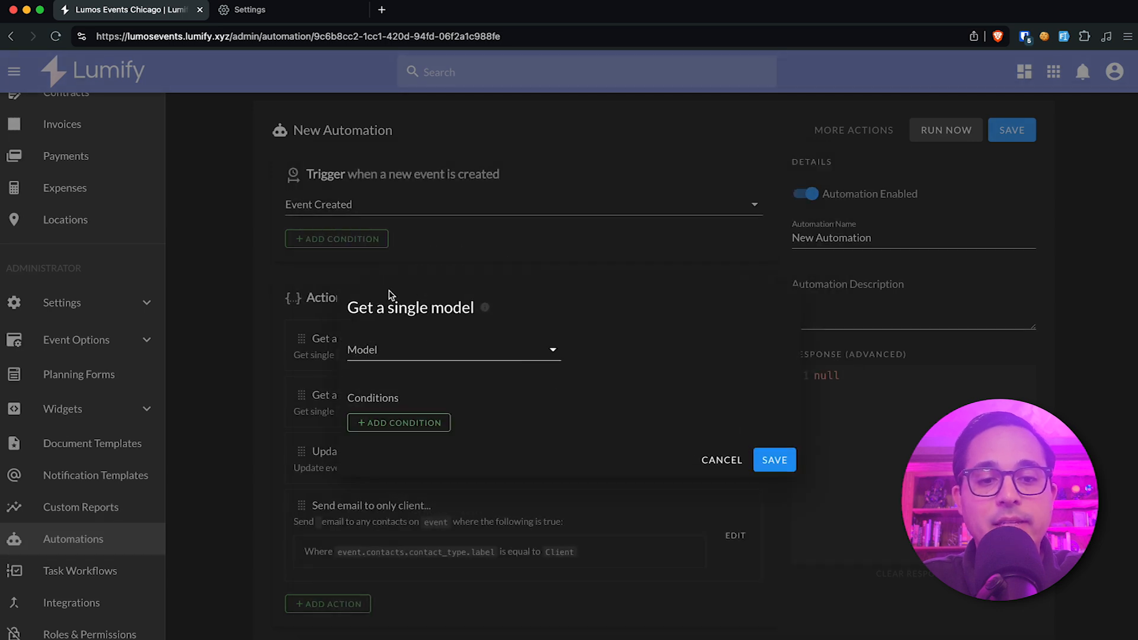
{"action": "left_click", "coordinate": [774, 461]}
{"action": "left_click", "coordinate": [300, 600]}
{"action": "left_click_drag", "start_coordinate": [300, 600], "coordinate": [346, 391]}
Review the Get a single model action's settings, close it without changes and save the automation.
{"action": "left_click", "coordinate": [735, 402]}
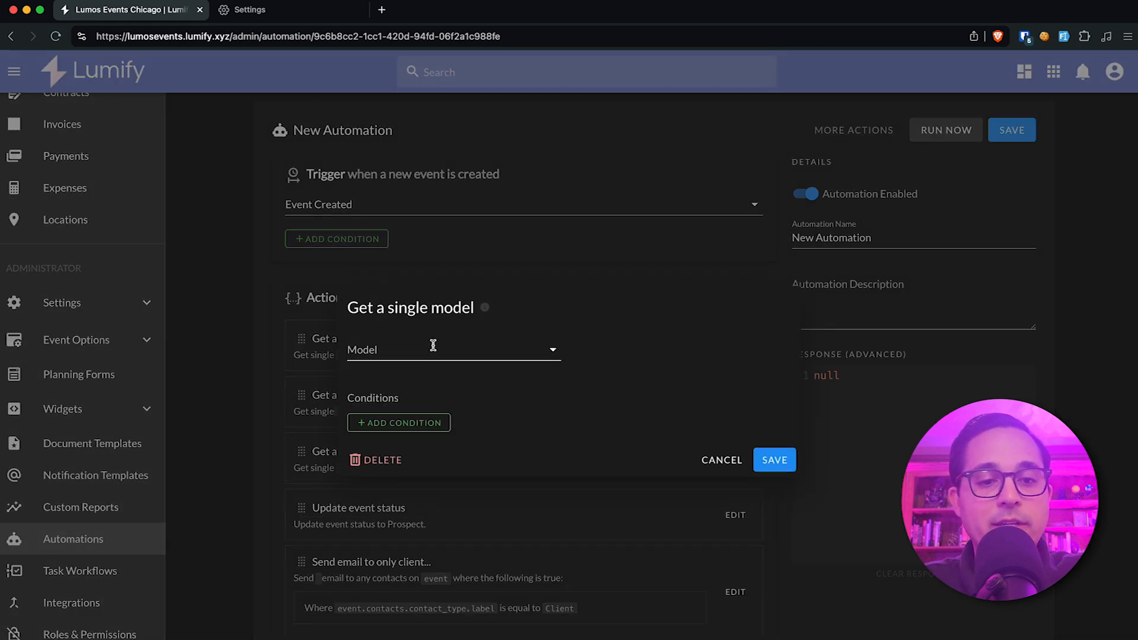
{"action": "left_click", "coordinate": [254, 386]}
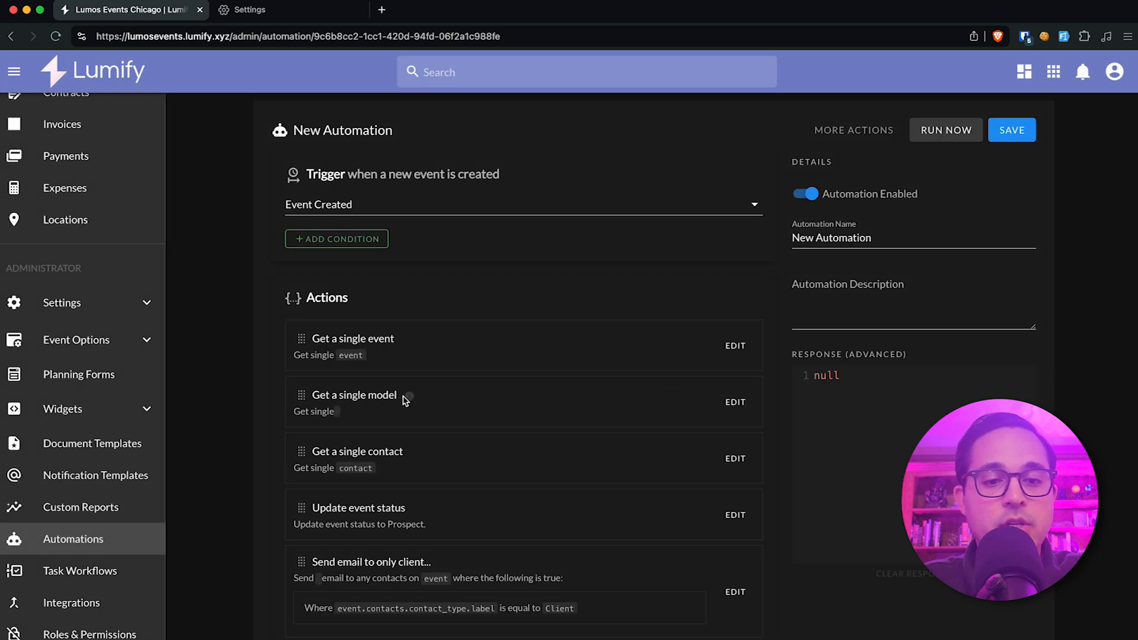
{"action": "left_click", "coordinate": [1003, 129]}
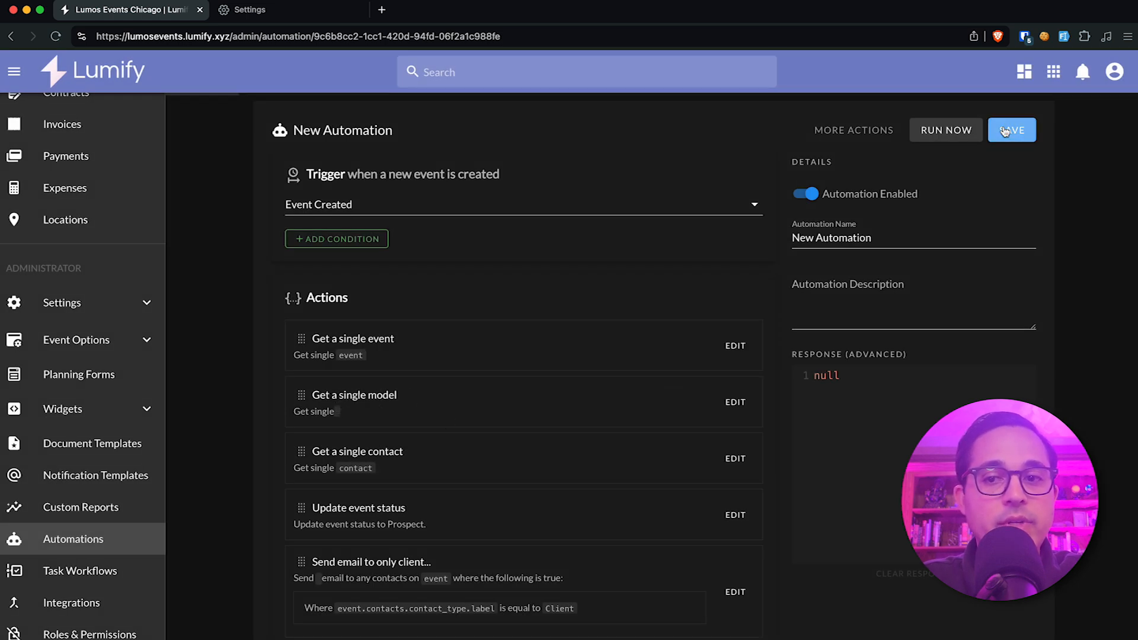
Run the automation and check the run status shown on the Get a single model action.
{"action": "left_click", "coordinate": [948, 130]}
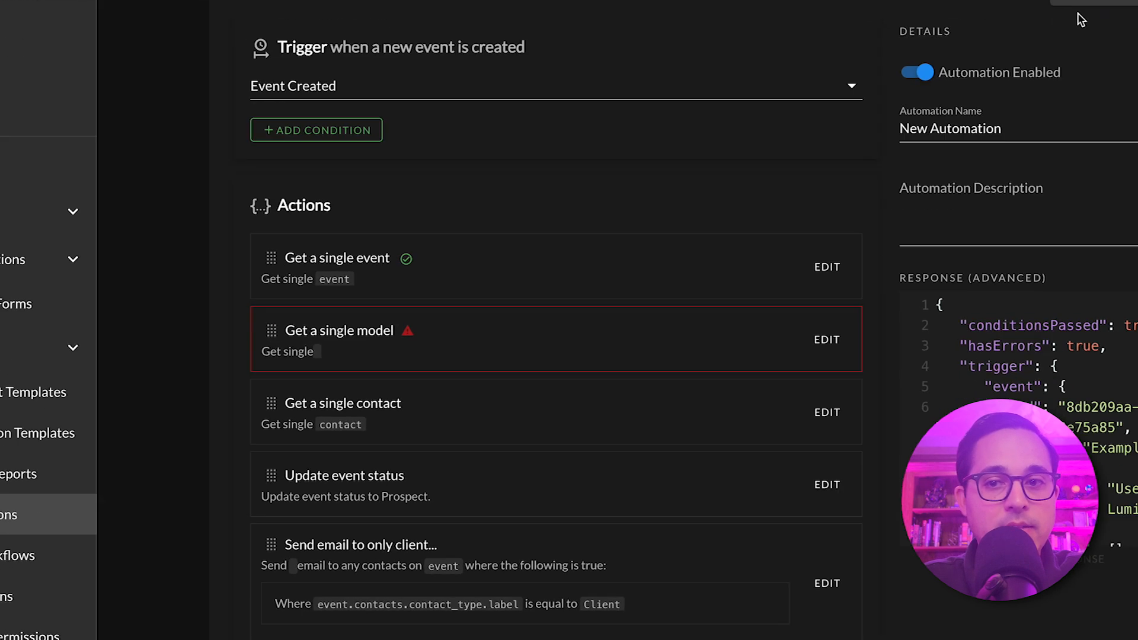
{"action": "mouse_move", "coordinate": [407, 252]}
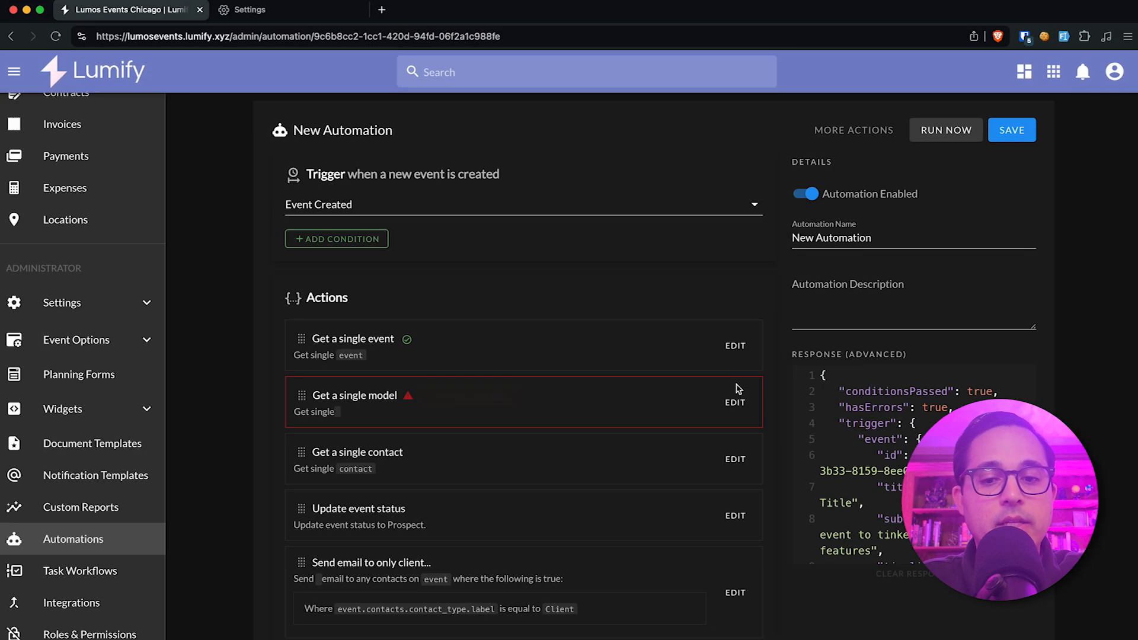
Set the Get a single model action's model to Contact, then save the automation and run it again.
{"action": "left_click", "coordinate": [944, 259]}
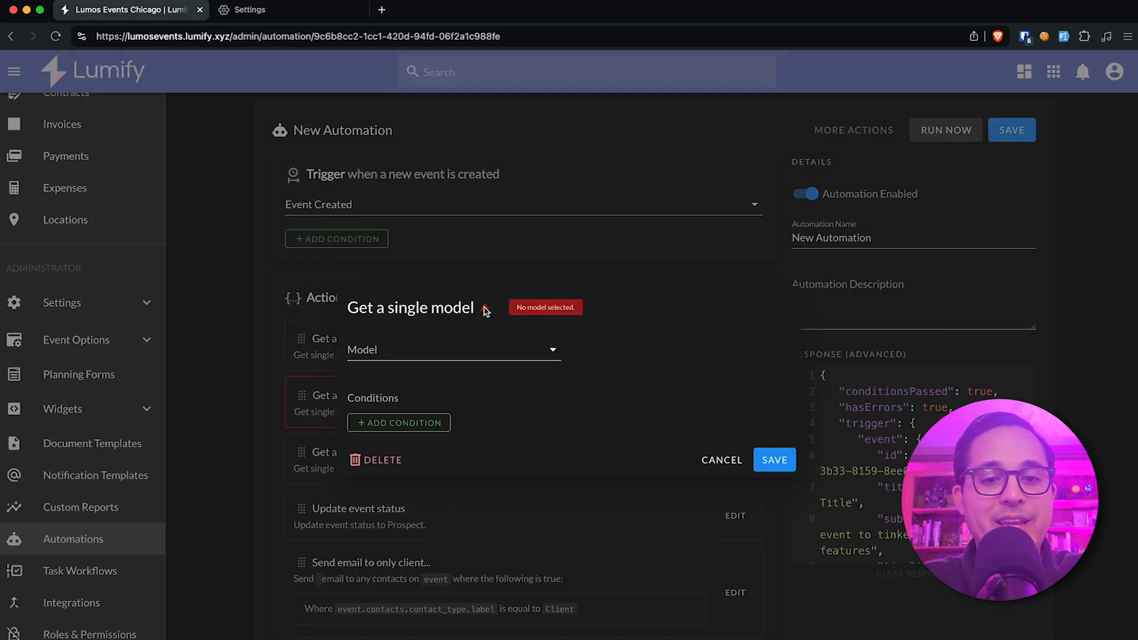
{"action": "left_click", "coordinate": [486, 351]}
{"action": "left_click", "coordinate": [466, 363]}
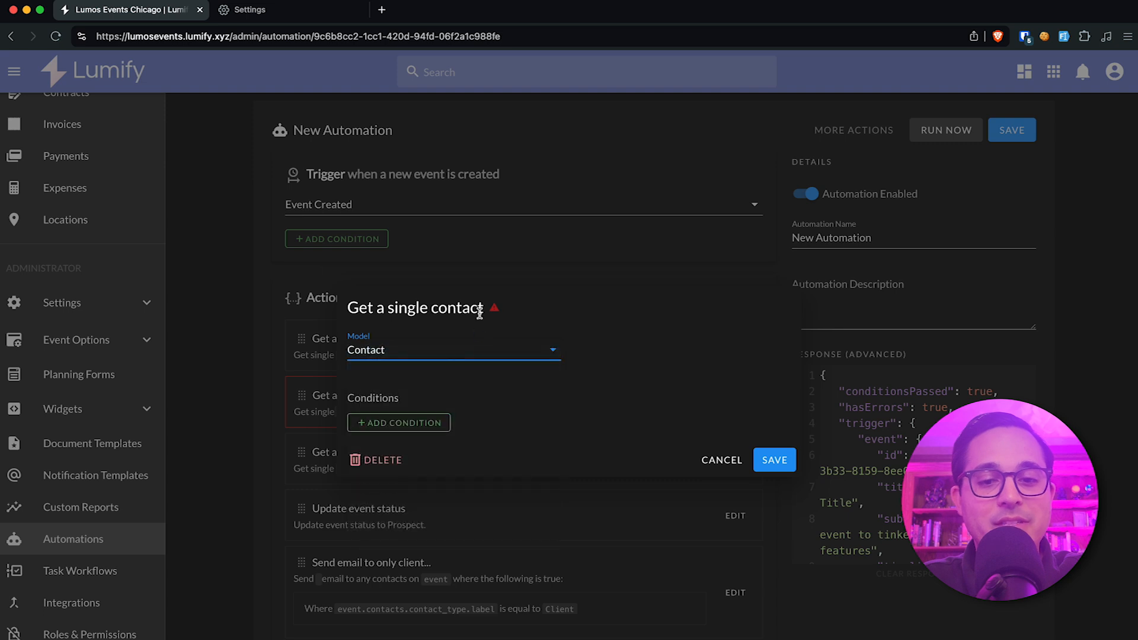
{"action": "left_click", "coordinate": [781, 455]}
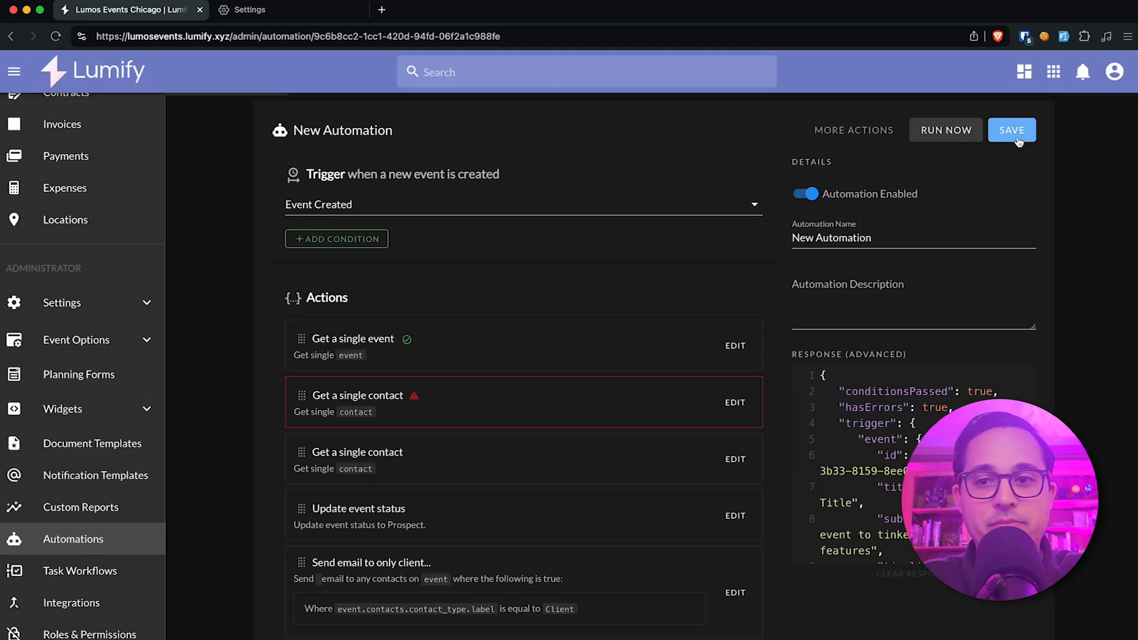
{"action": "left_click", "coordinate": [946, 131]}
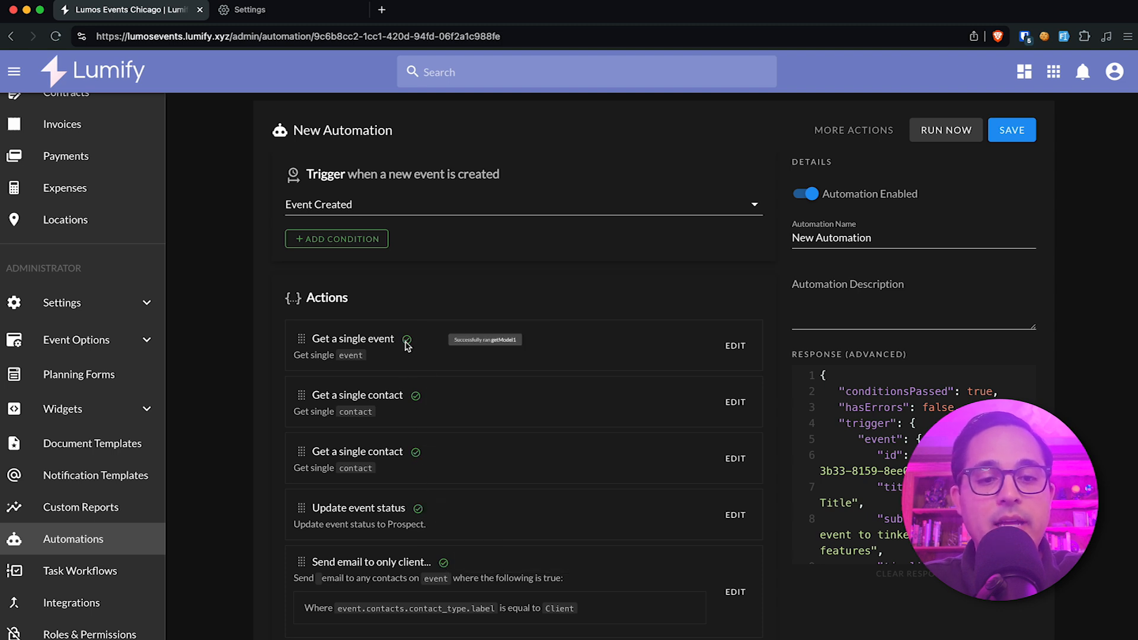
Add a Delay logical action to the automation with a quantity of 3 and the period Days.
{"action": "scroll", "coordinate": [451, 563], "scroll_direction": "down", "scroll_amount": 1}
{"action": "left_click", "coordinate": [329, 633]}
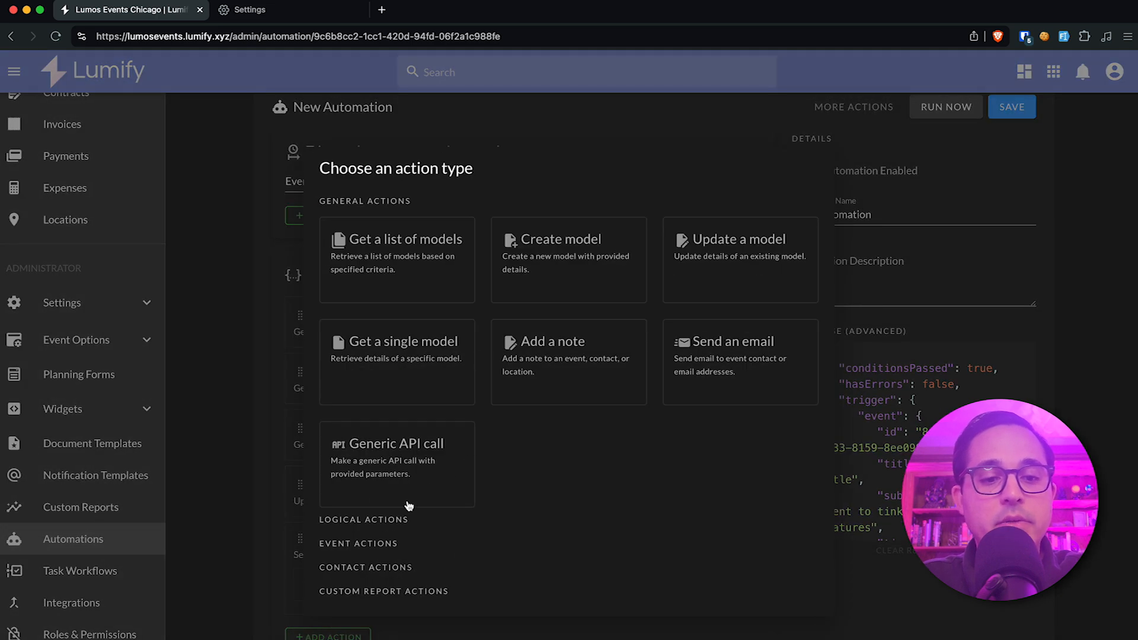
{"action": "left_click", "coordinate": [377, 519]}
{"action": "left_click", "coordinate": [720, 385]}
{"action": "left_click", "coordinate": [397, 359]}
{"action": "type", "text": "3"}
{"action": "left_click", "coordinate": [453, 359]}
{"action": "left_click", "coordinate": [489, 391]}
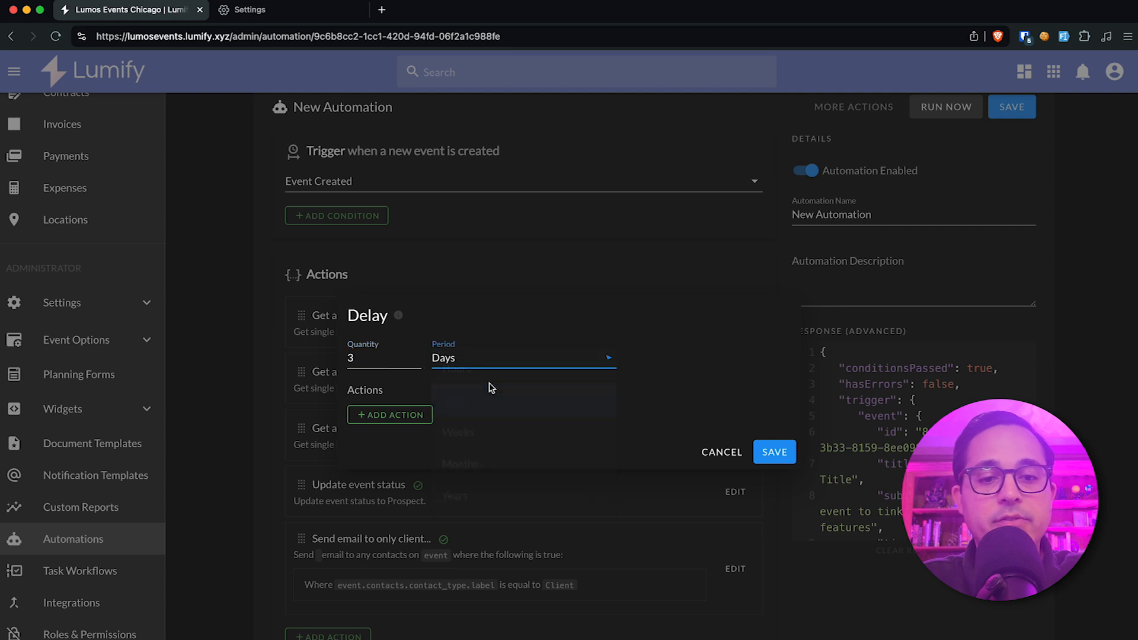
Nest a Get a single model action set to Event inside the Delay and save the Delay action.
{"action": "left_click", "coordinate": [409, 417]}
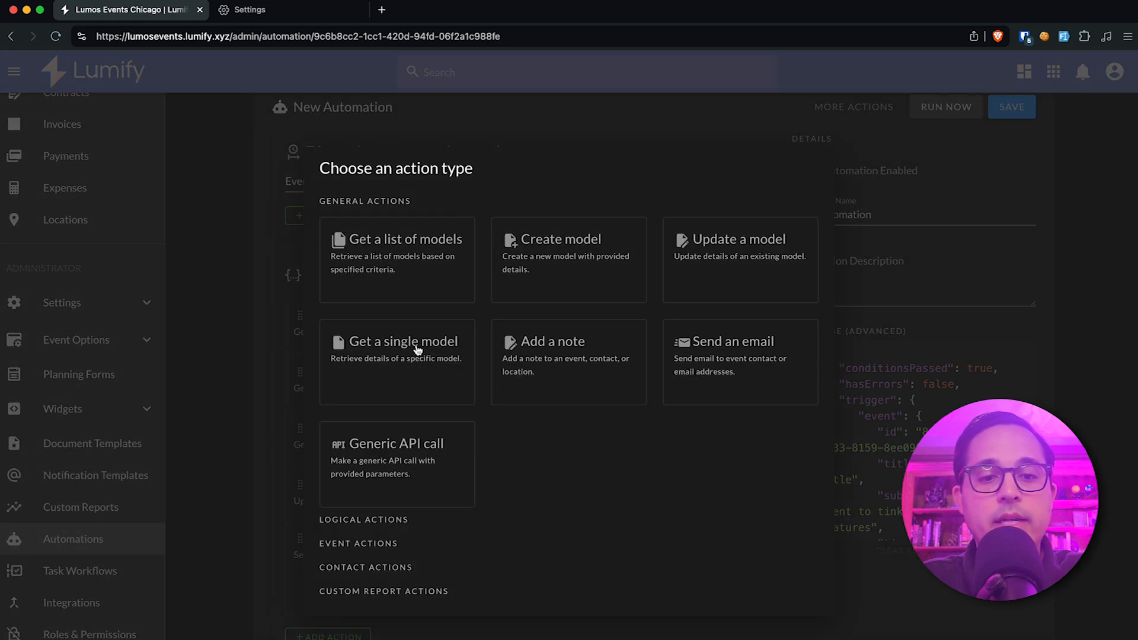
{"action": "left_click", "coordinate": [409, 350]}
{"action": "left_click", "coordinate": [407, 350]}
{"action": "left_click", "coordinate": [415, 394]}
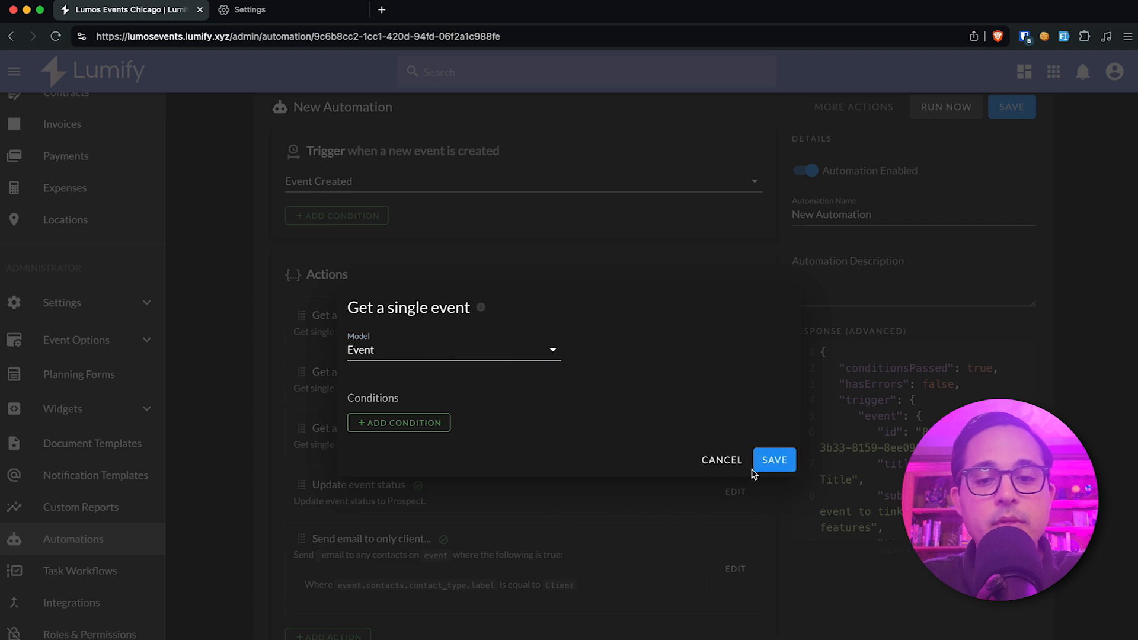
{"action": "left_click", "coordinate": [782, 462]}
{"action": "left_click", "coordinate": [781, 477]}
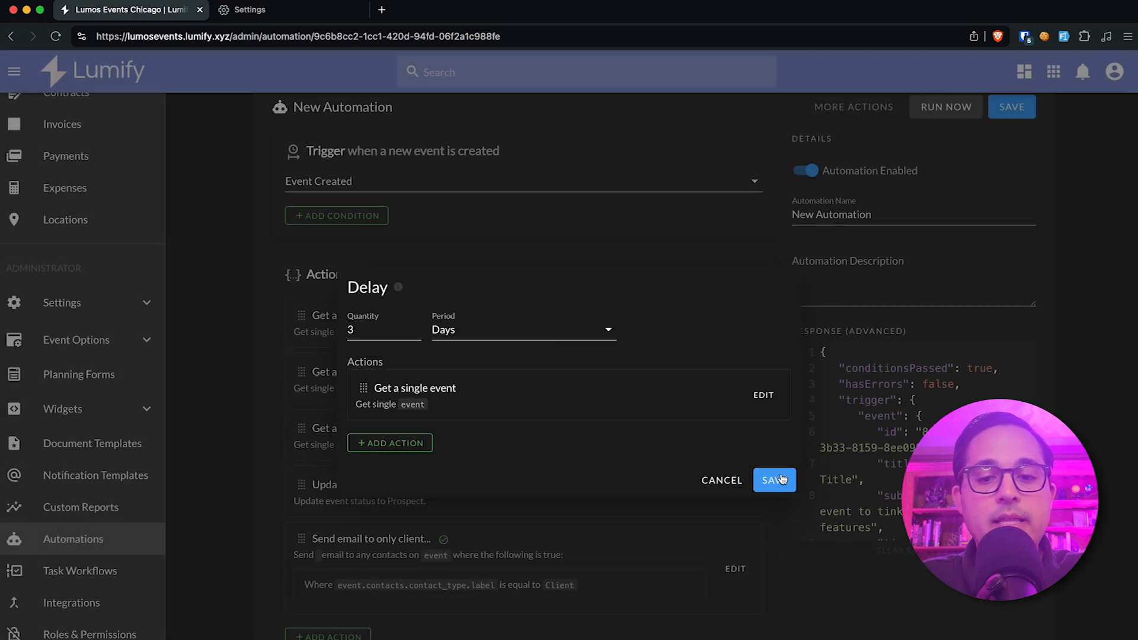
Move the Delay action to the top of the action list, then save and run the automation.
{"action": "left_click_drag", "start_coordinate": [301, 635], "coordinate": [306, 314]}
{"action": "left_click", "coordinate": [1025, 118]}
{"action": "left_click", "coordinate": [969, 112]}
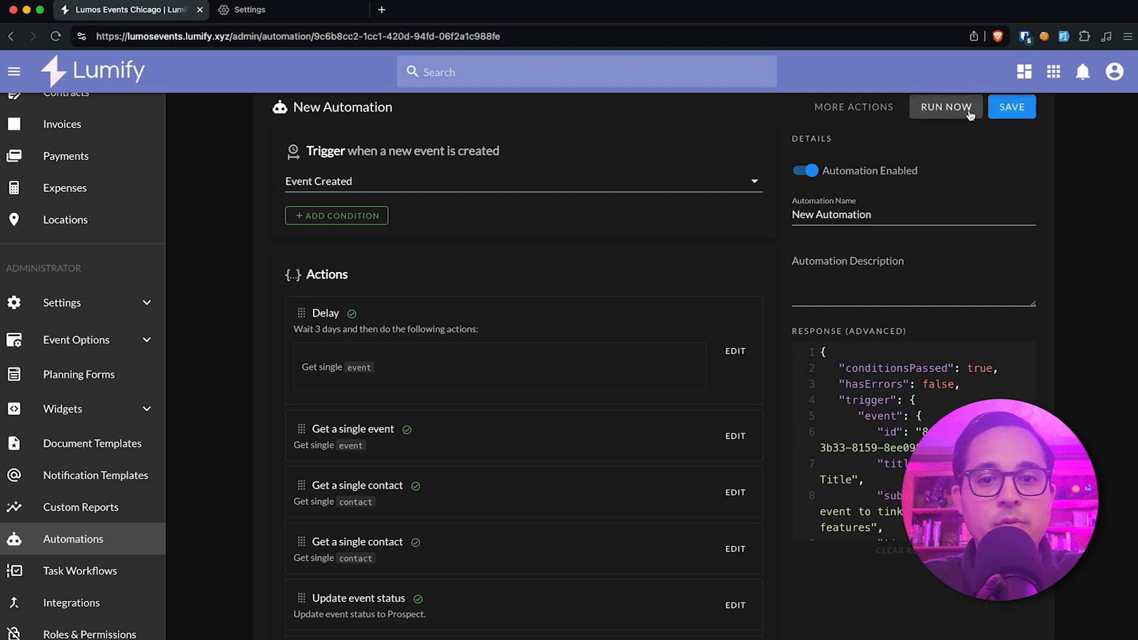
{"action": "mouse_move", "coordinate": [355, 319]}
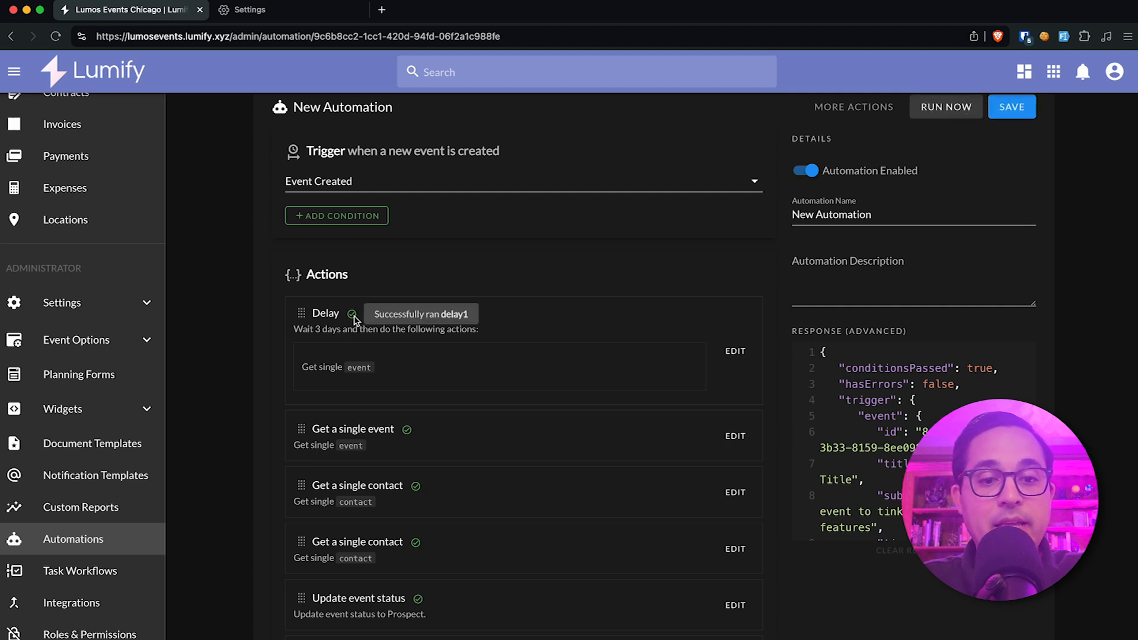
Check the run status of the Get a single event action nested in the Delay and close it without changes.
{"action": "left_click", "coordinate": [735, 351]}
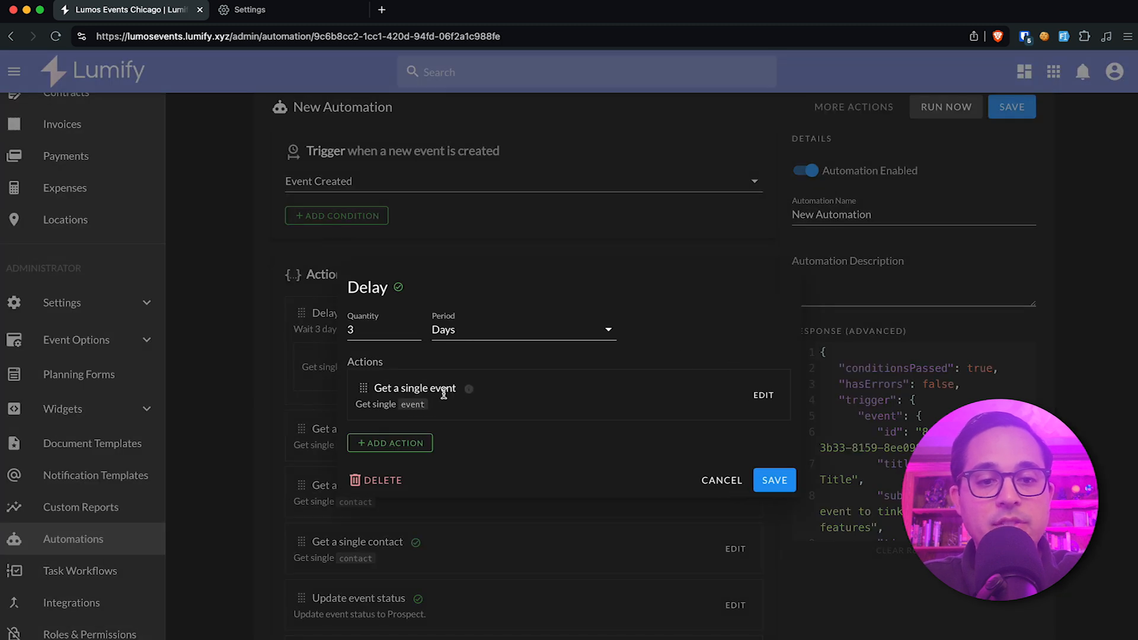
{"action": "mouse_move", "coordinate": [467, 392]}
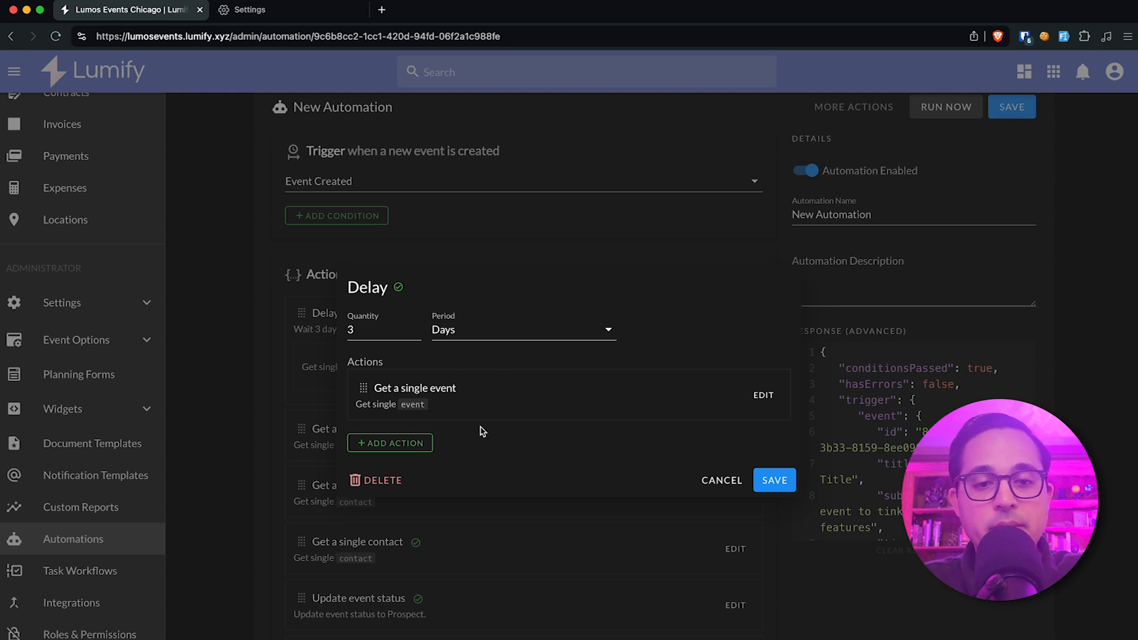
{"action": "left_click", "coordinate": [580, 192]}
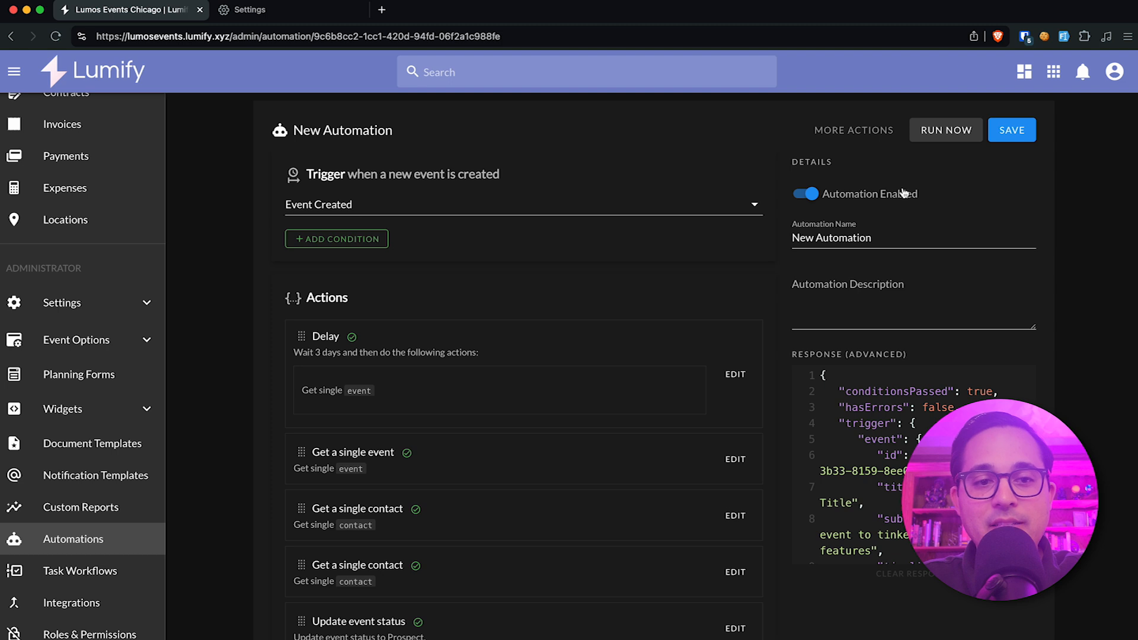
Open the automation log to view the run history.
{"action": "left_click", "coordinate": [884, 140]}
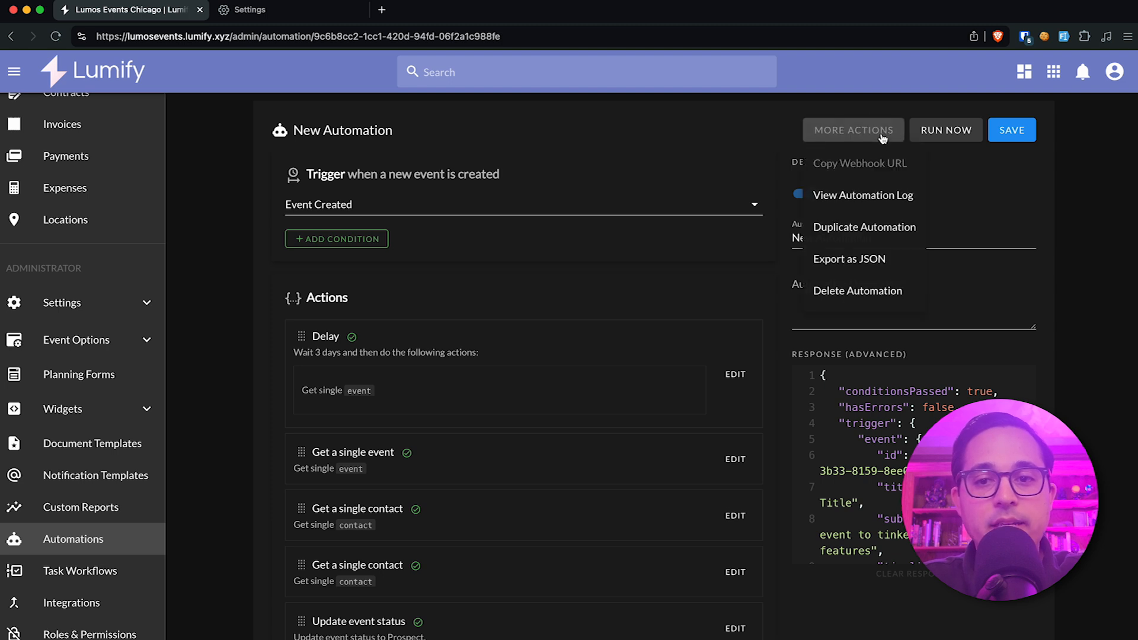
{"action": "left_click", "coordinate": [880, 202]}
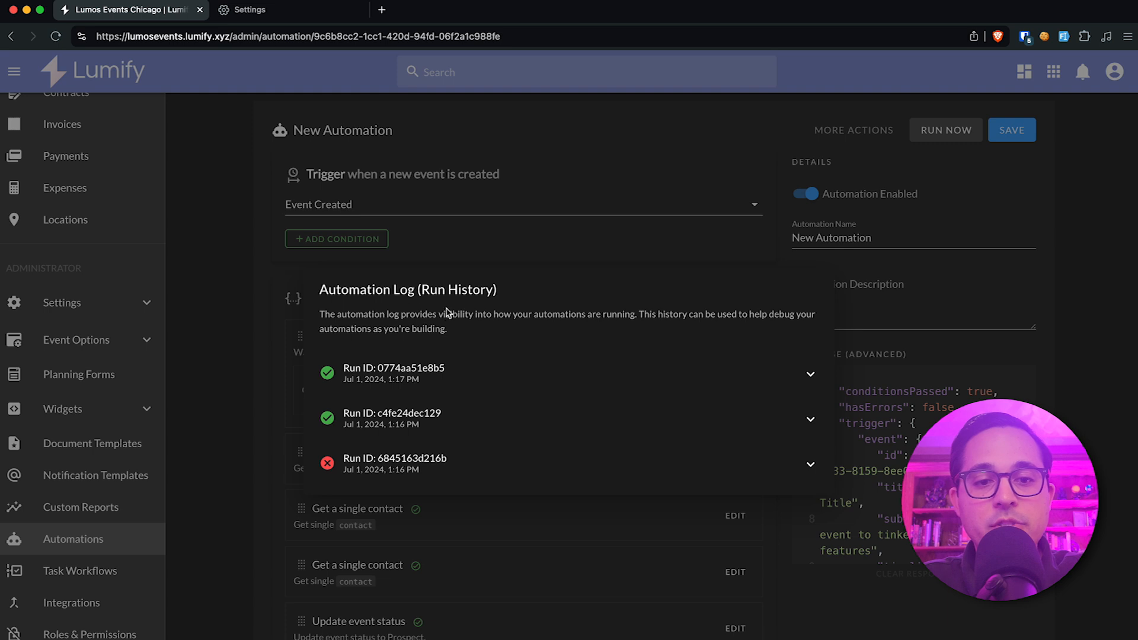
{"action": "left_click_drag", "start_coordinate": [421, 290], "coordinate": [476, 291]}
{"action": "left_click", "coordinate": [501, 291]}
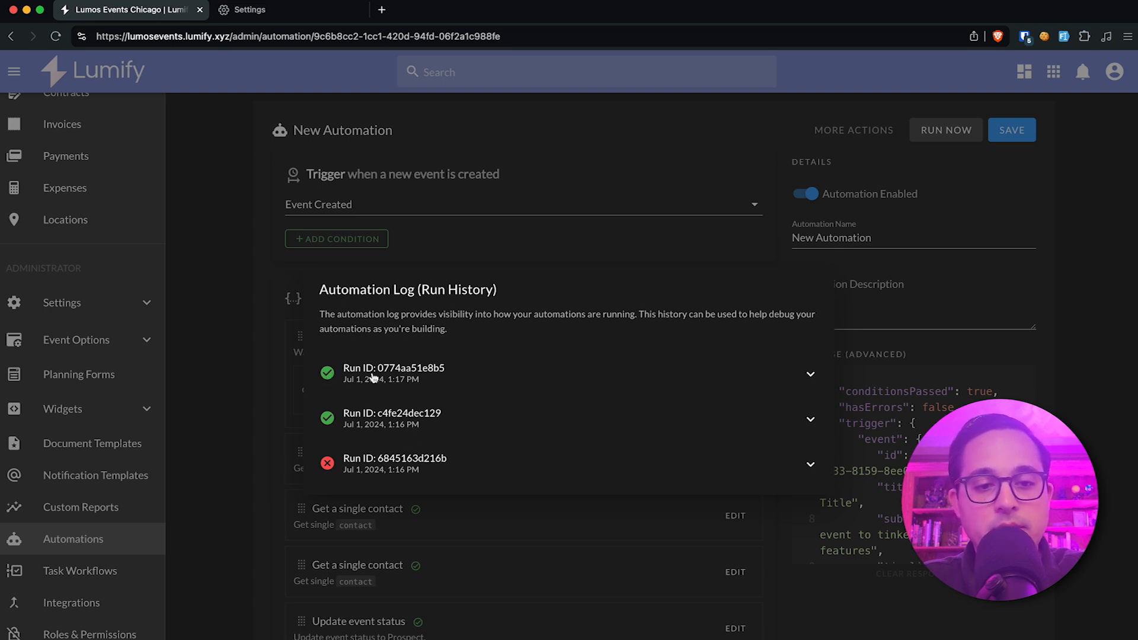
Expand the failed run in the log and examine its response data down to the getModel3 error message.
{"action": "left_click", "coordinate": [378, 466]}
{"action": "scroll", "coordinate": [415, 415], "scroll_direction": "down", "scroll_amount": 3}
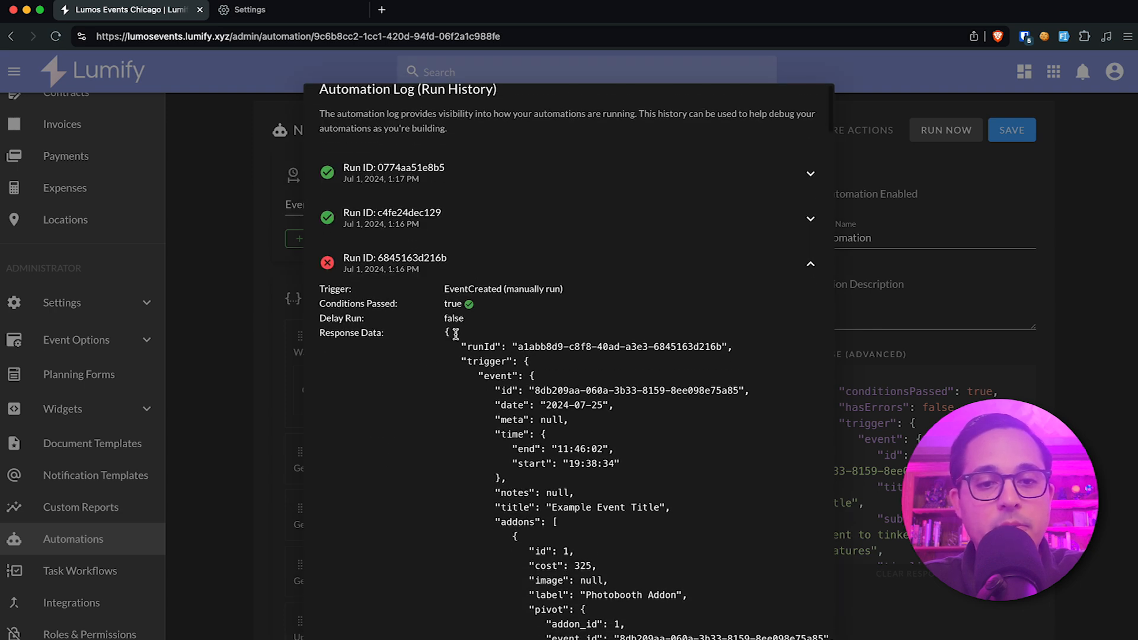
{"action": "scroll", "coordinate": [456, 334], "scroll_direction": "down", "scroll_amount": 1}
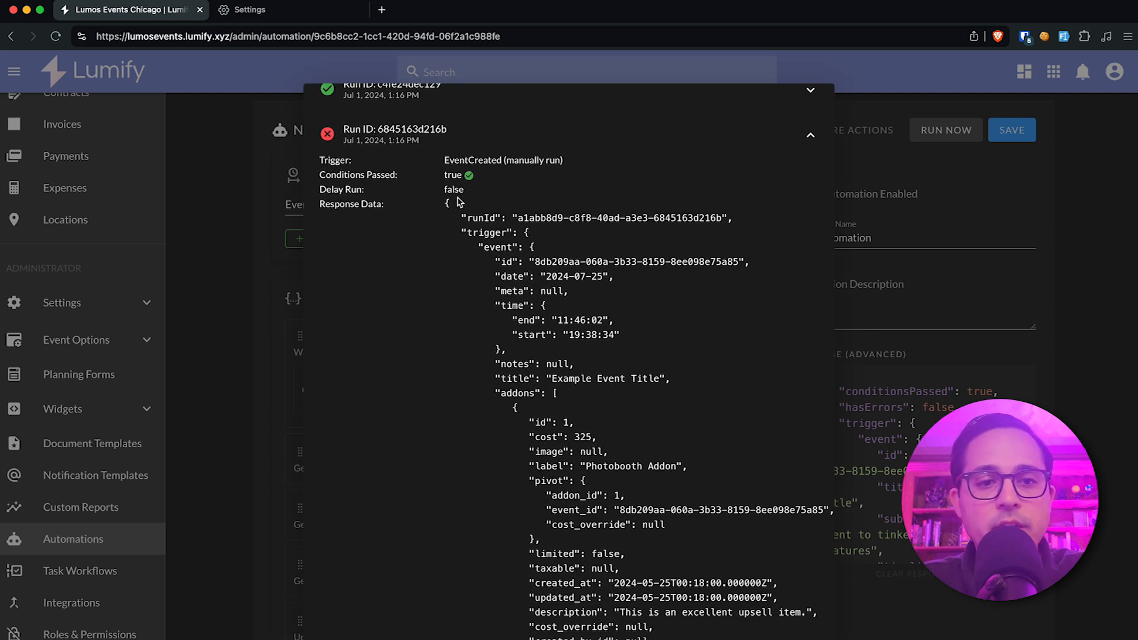
{"action": "scroll", "coordinate": [484, 226], "scroll_direction": "down", "scroll_amount": 1}
{"action": "scroll", "coordinate": [485, 249], "scroll_direction": "down", "scroll_amount": 6}
{"action": "scroll", "coordinate": [485, 281], "scroll_direction": "down", "scroll_amount": 18}
{"action": "scroll", "coordinate": [485, 283], "scroll_direction": "down", "scroll_amount": 18}
{"action": "scroll", "coordinate": [484, 284], "scroll_direction": "down", "scroll_amount": 14}
{"action": "scroll", "coordinate": [486, 283], "scroll_direction": "down", "scroll_amount": 1}
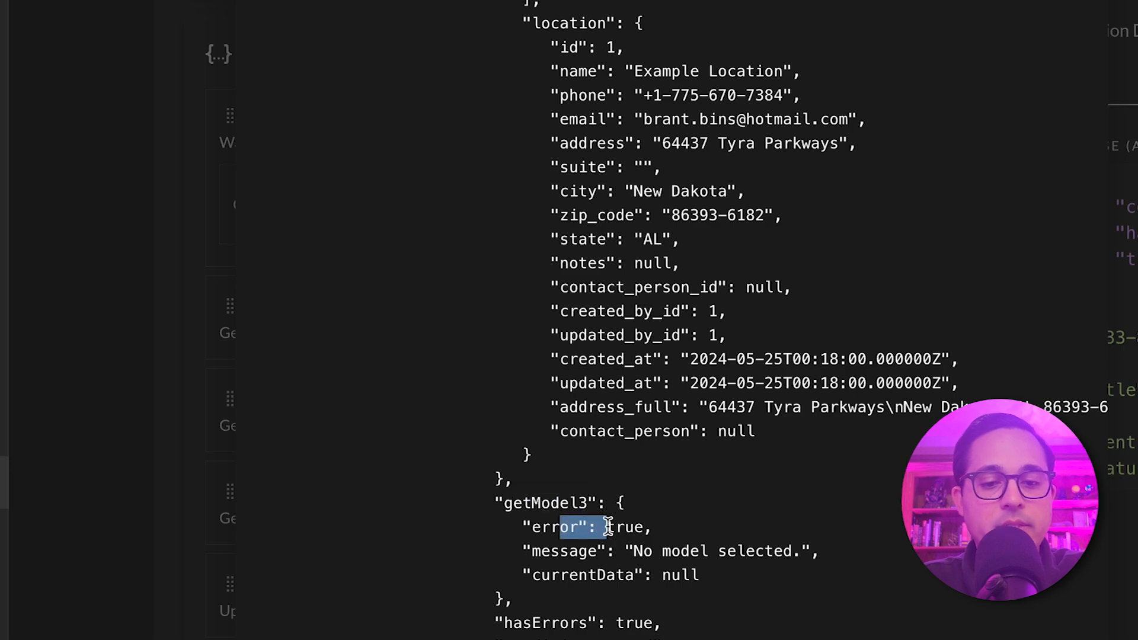
{"action": "left_click_drag", "start_coordinate": [633, 551], "coordinate": [690, 552]}
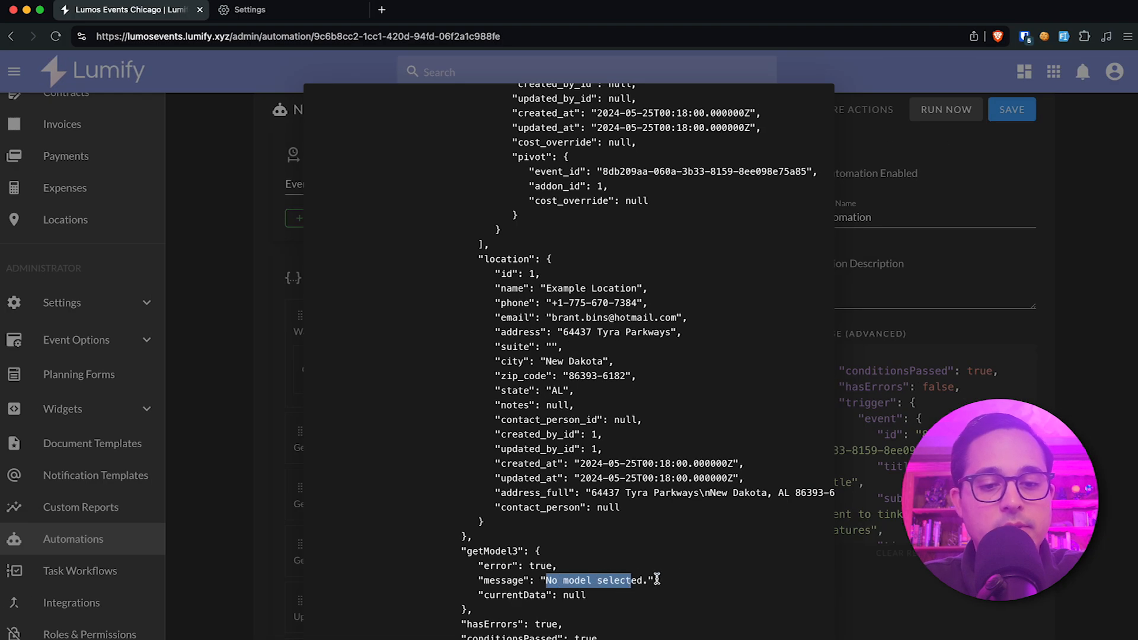
{"action": "scroll", "coordinate": [657, 579], "scroll_direction": "up", "scroll_amount": 15}
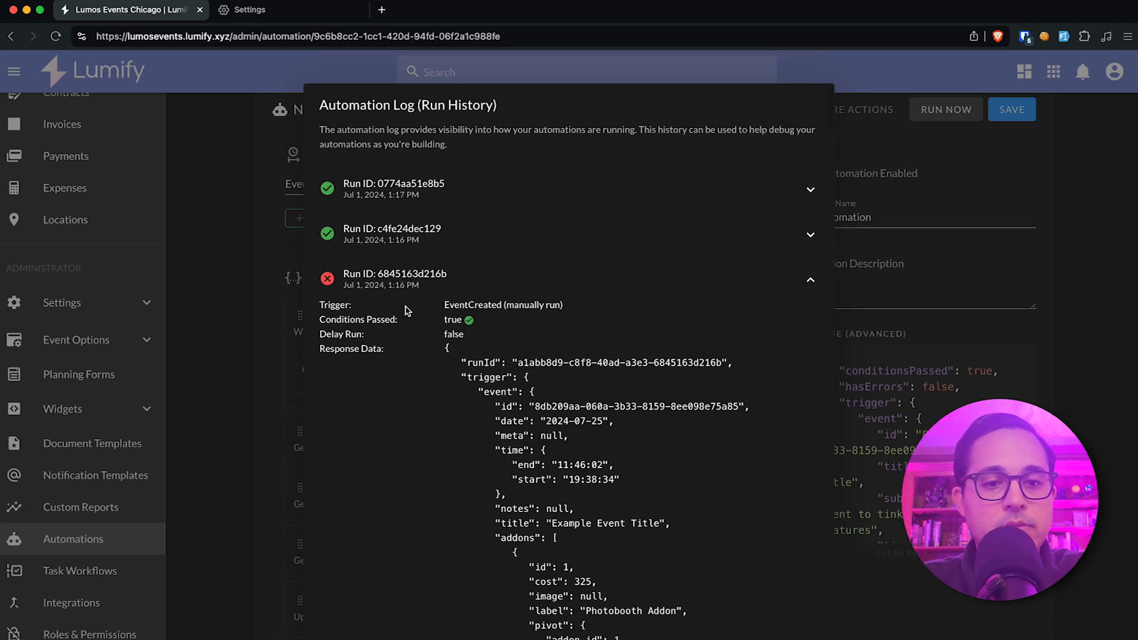
Collapse the failed run, expand the most recent run and review its conditions, delay run flag and response data.
{"action": "left_click", "coordinate": [400, 287]}
{"action": "left_click", "coordinate": [418, 376]}
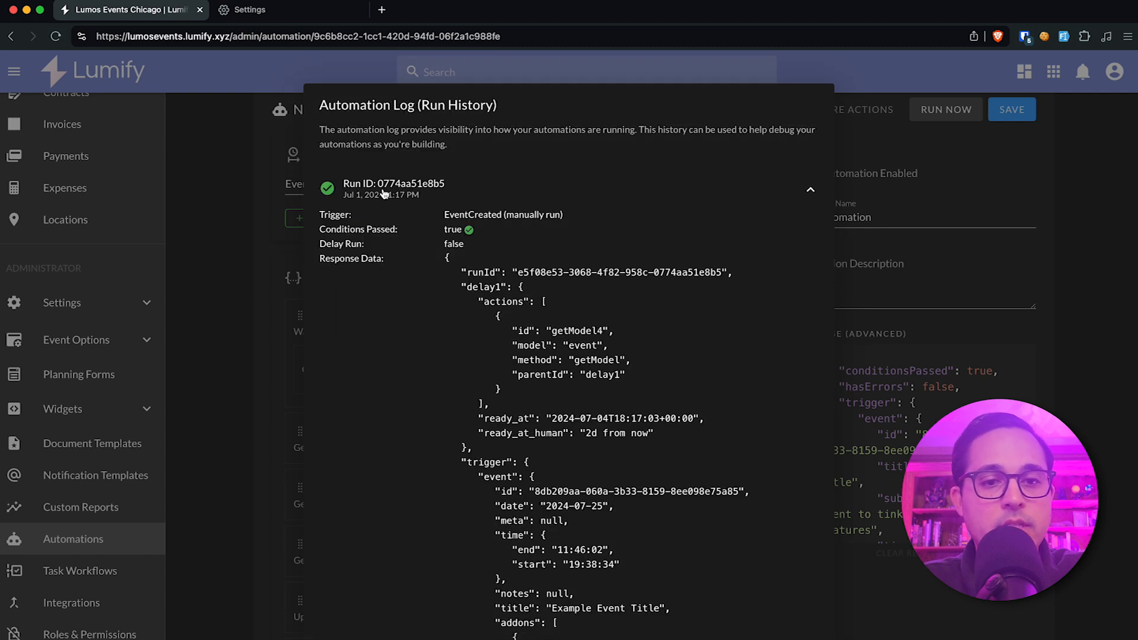
{"action": "left_click_drag", "start_coordinate": [334, 233], "coordinate": [447, 233]}
{"action": "mouse_move", "coordinate": [339, 244]}
{"action": "left_mouse_down"}
{"action": "mouse_move", "coordinate": [510, 244]}
{"action": "mouse_move", "coordinate": [319, 246]}
{"action": "left_mouse_up"}
{"action": "left_click", "coordinate": [490, 251]}
{"action": "left_click", "coordinate": [486, 339]}
{"action": "scroll", "coordinate": [486, 339], "scroll_direction": "down", "scroll_amount": 5}
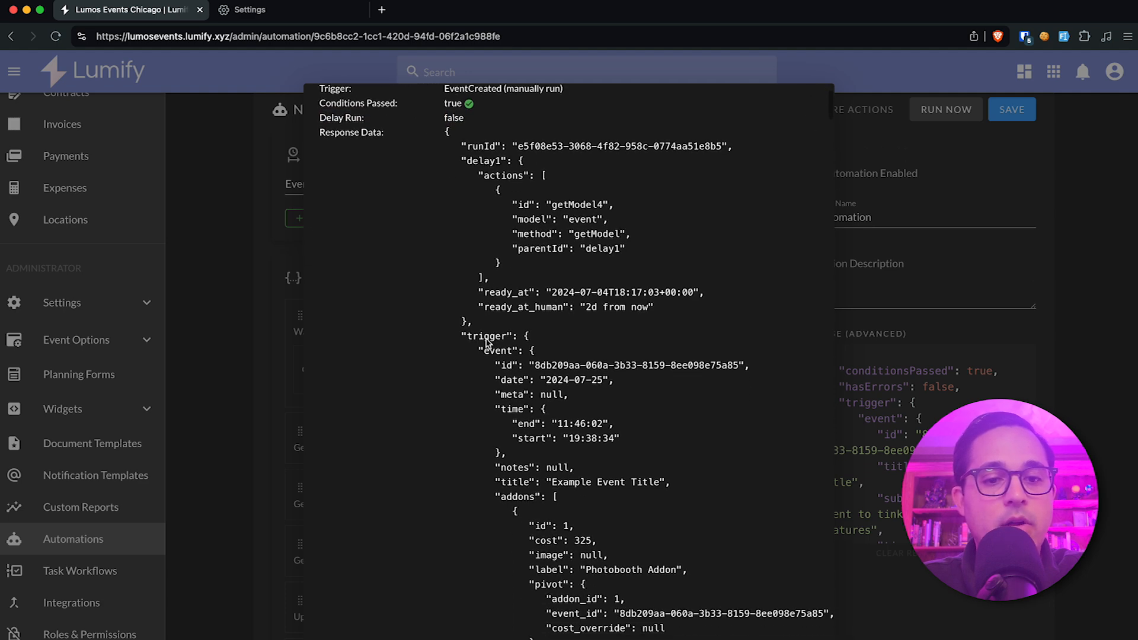
{"action": "scroll", "coordinate": [486, 338], "scroll_direction": "up", "scroll_amount": 5}
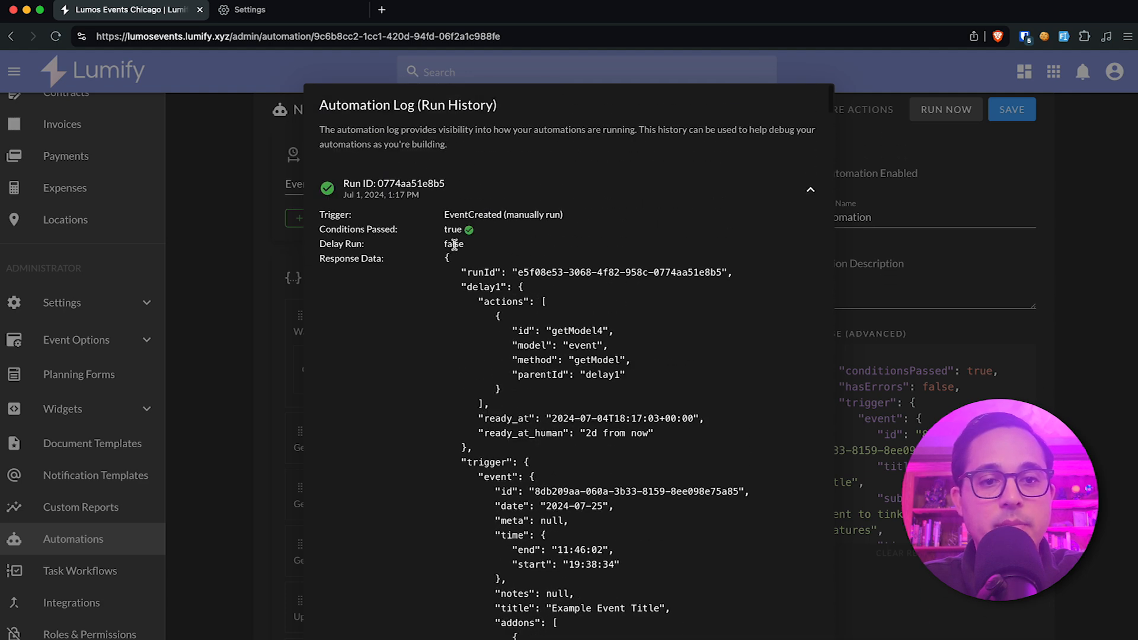
{"action": "scroll", "coordinate": [534, 415], "scroll_direction": "down", "scroll_amount": 1}
{"action": "scroll", "coordinate": [534, 415], "scroll_direction": "down", "scroll_amount": 15}
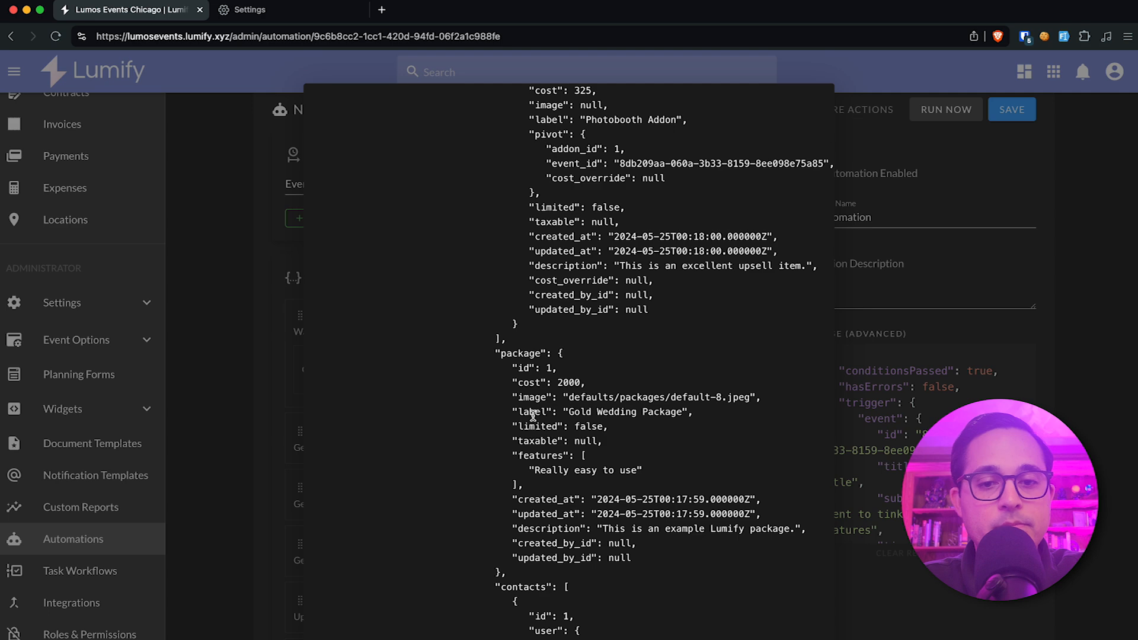
{"action": "scroll", "coordinate": [533, 415], "scroll_direction": "up", "scroll_amount": 15}
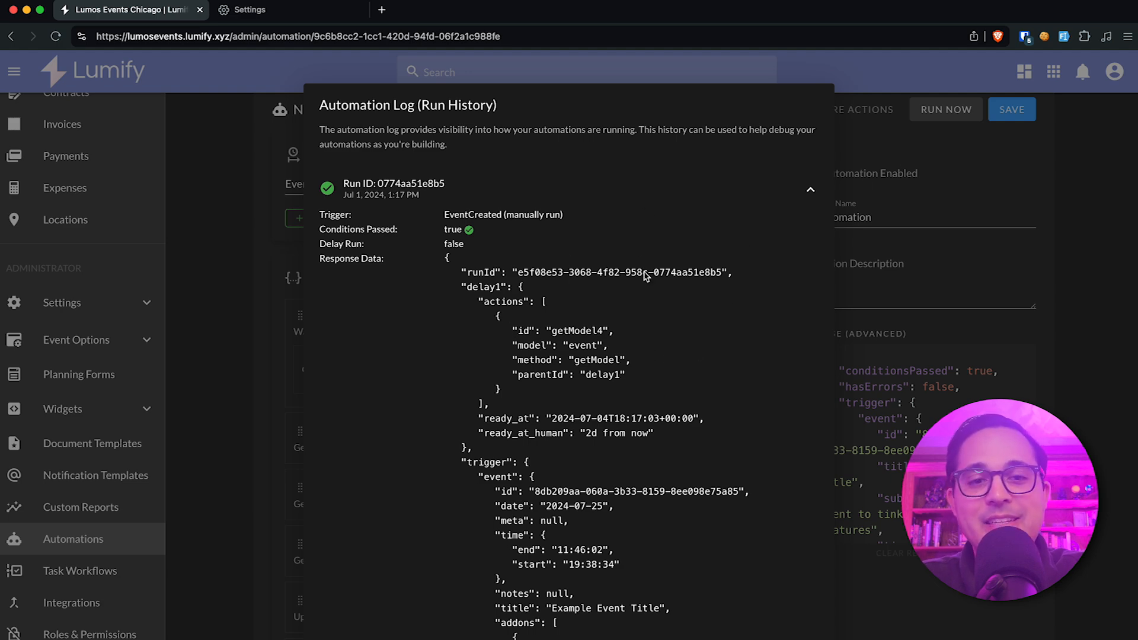
Close the automation log and reopen it from the automation's additional actions.
{"action": "left_click", "coordinate": [895, 184]}
{"action": "left_click", "coordinate": [868, 109]}
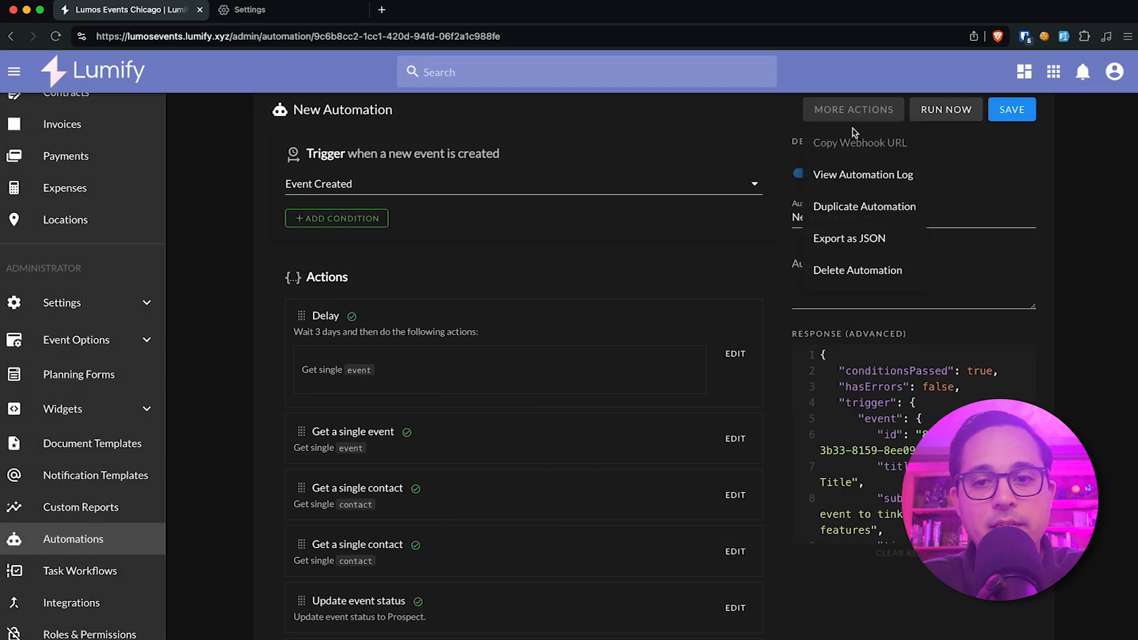
{"action": "left_click", "coordinate": [865, 177]}
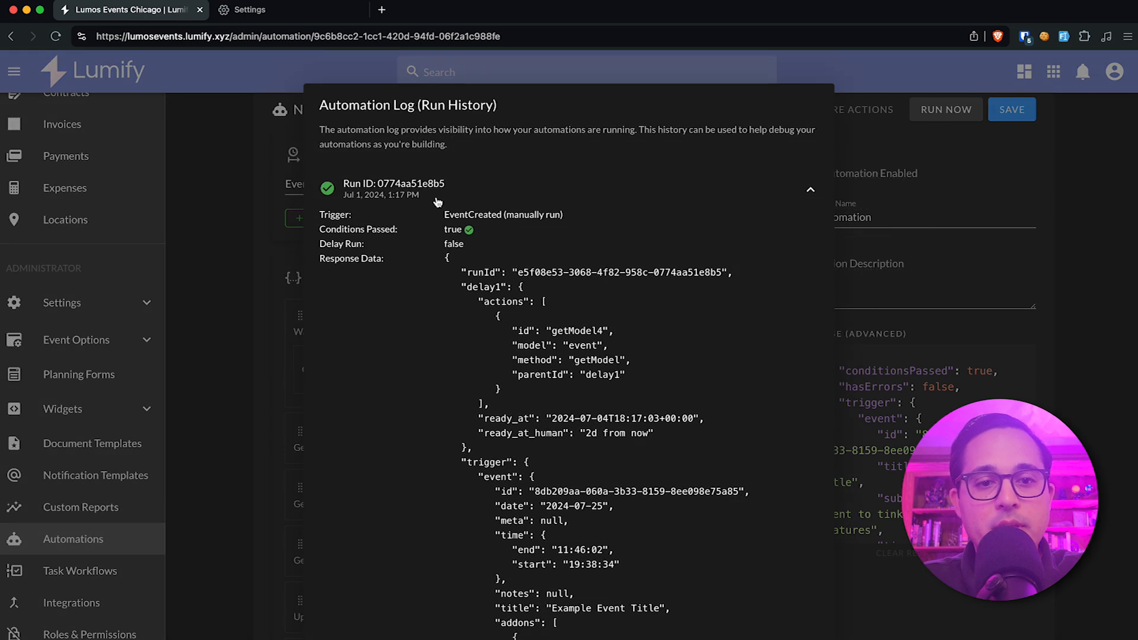